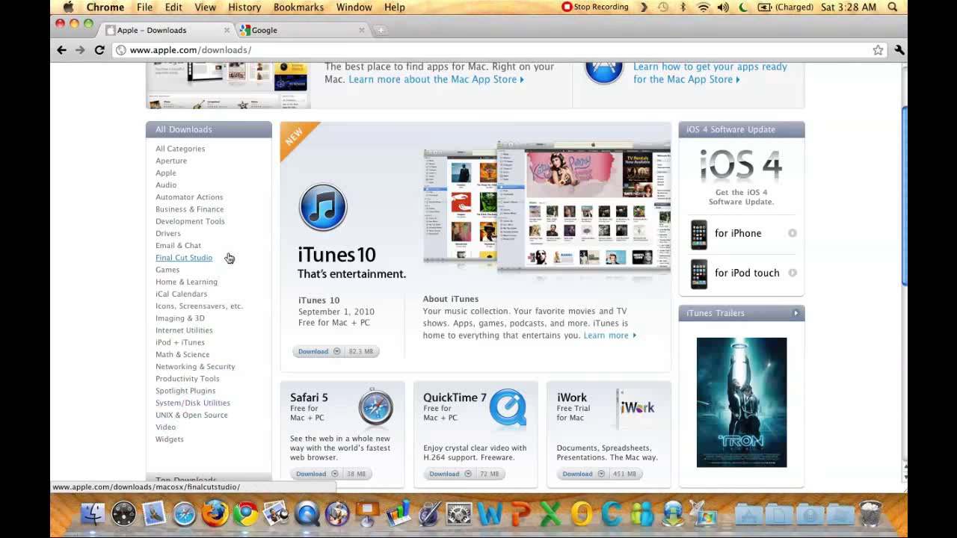
# Browse the download categories and featured downloads on the Apple Downloads page.
pyautogui.scroll(-5, 130, 272)
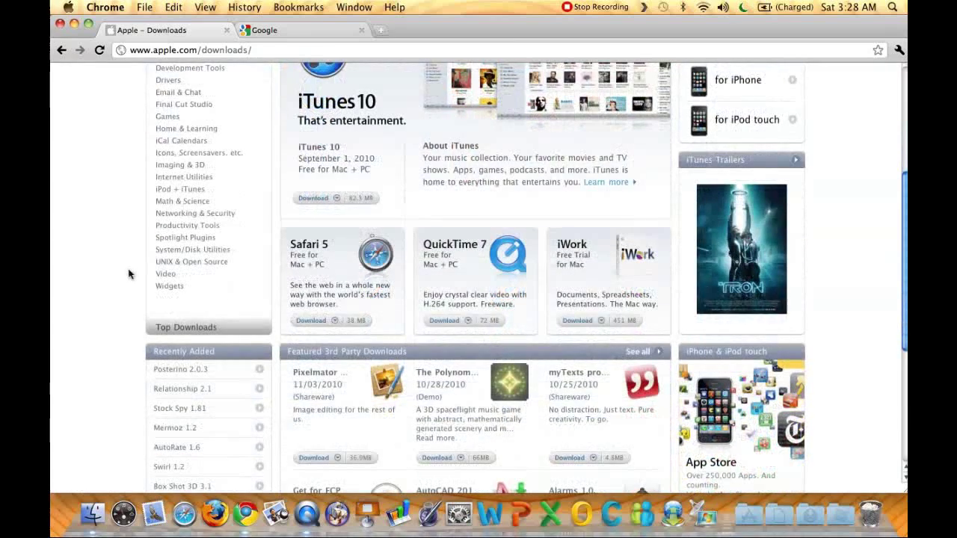
pyautogui.scroll(-1, 133, 276)
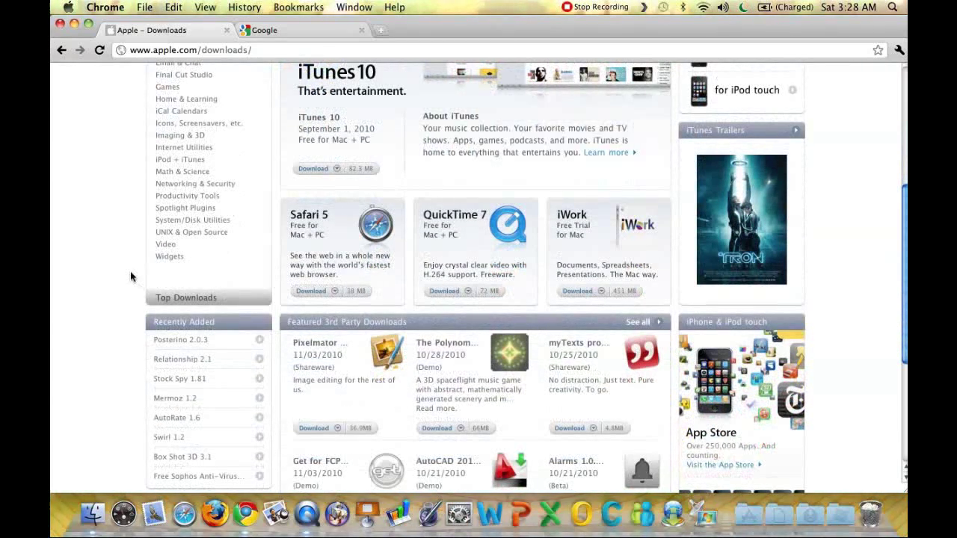
pyautogui.scroll(1, 130, 276)
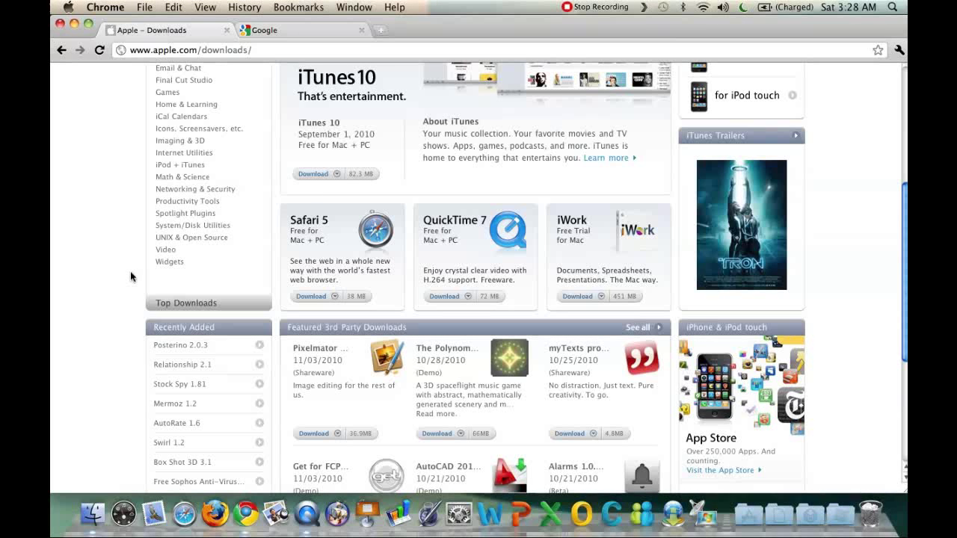
pyautogui.scroll(4, 132, 270)
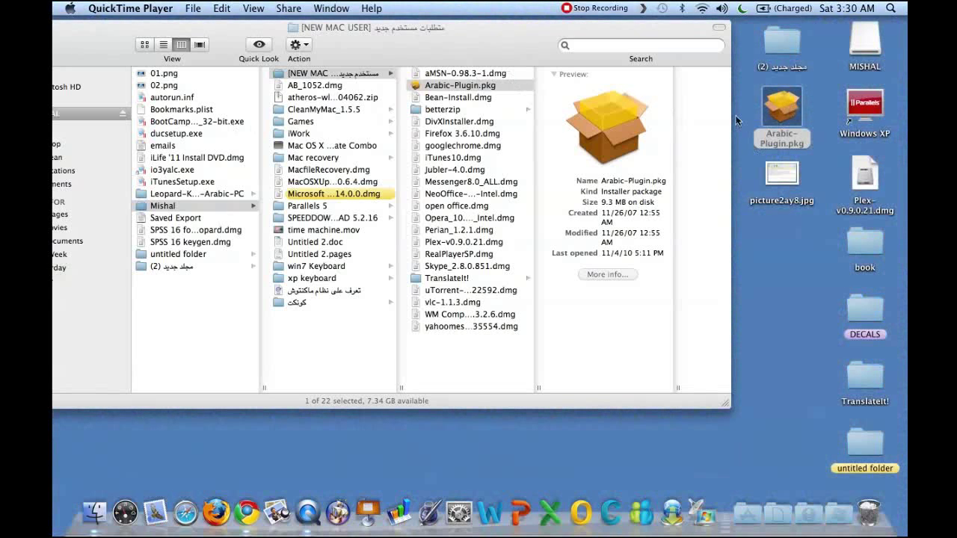
pyautogui.click(775, 115)
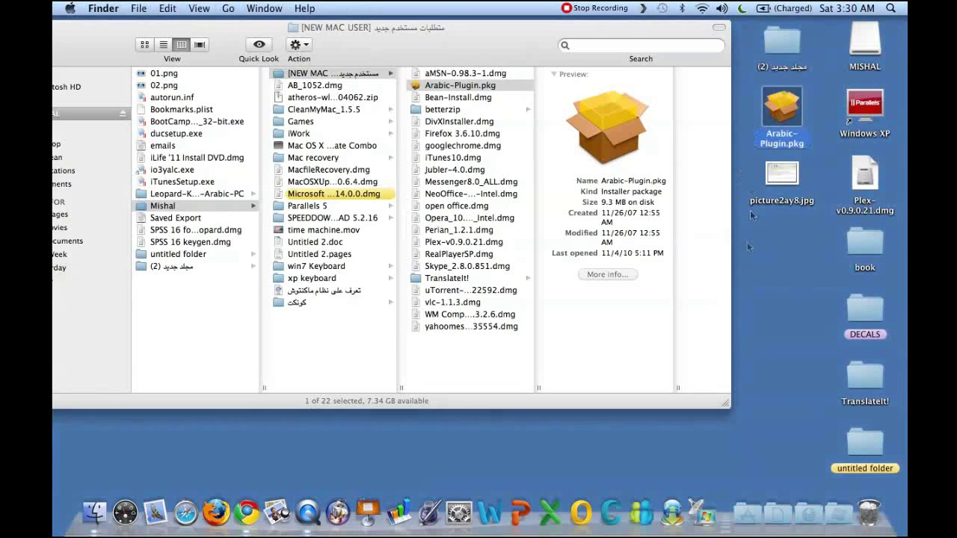
pyautogui.click(748, 513)
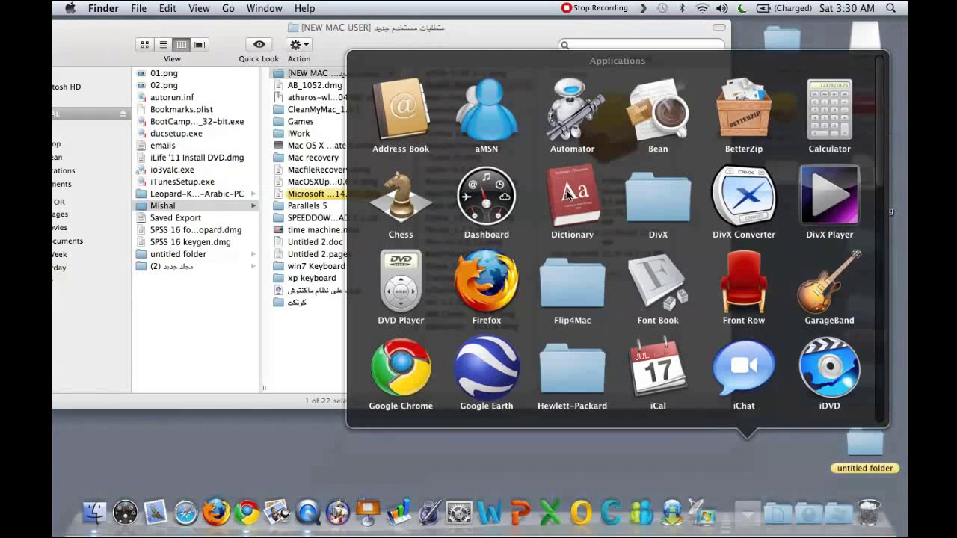
pyautogui.click(658, 31)
# Run the desktop's Arabic-Plugin.pkg installer up to the software license agreement and decline the terms to quit it.
pyautogui.click(794, 106)
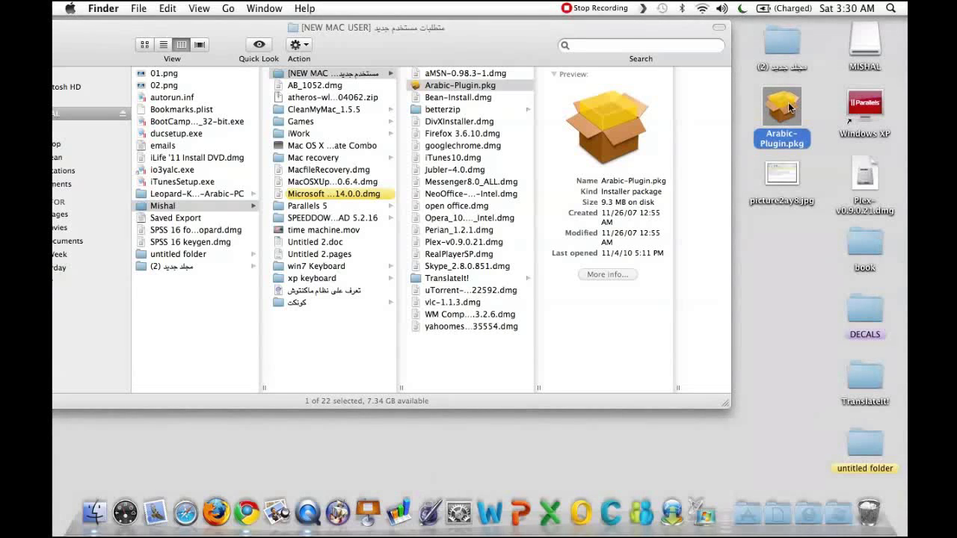
pyautogui.doubleClick(791, 107)
pyautogui.click(653, 361)
pyautogui.click(653, 362)
pyautogui.click(653, 361)
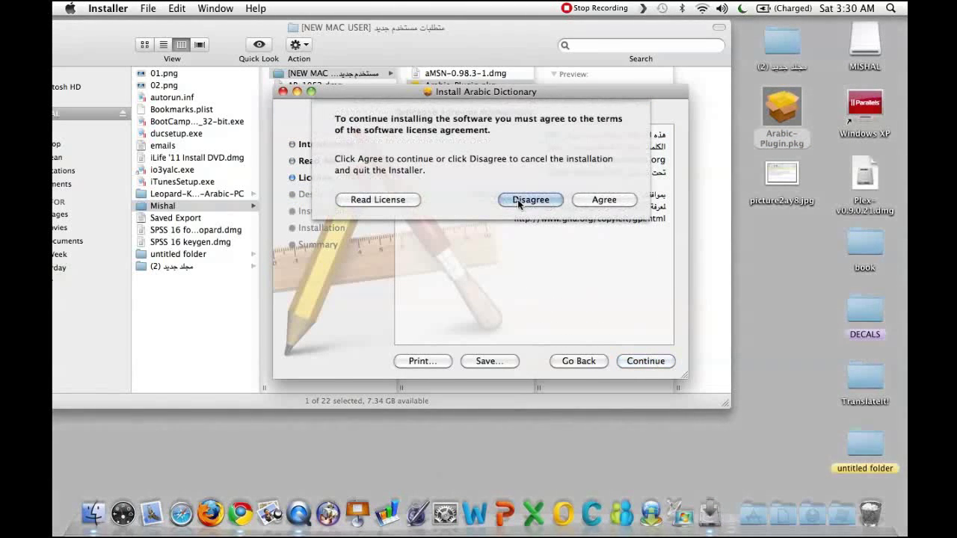
pyautogui.click(521, 200)
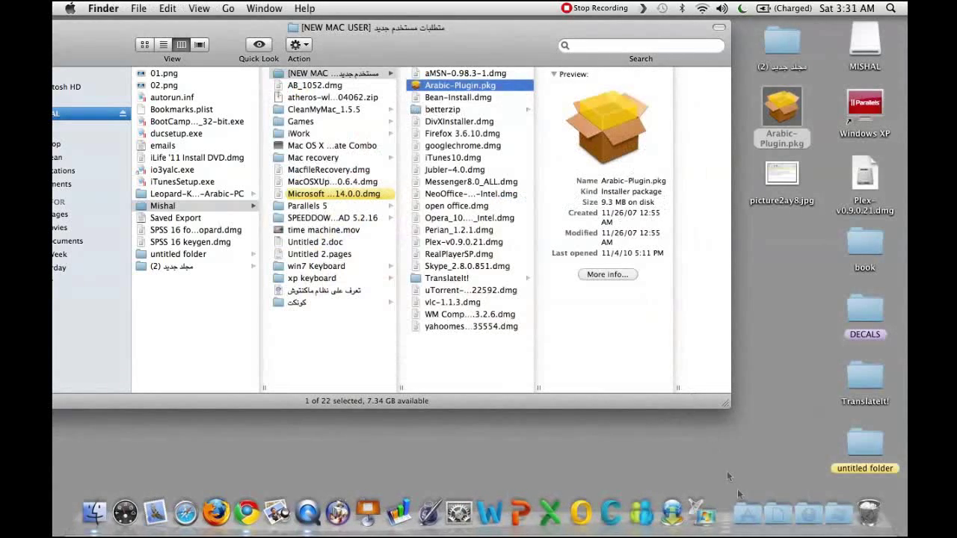
# Open the Dictionary application, enable the Arabic dictionary in its preferences, and switch to it as the lookup source.
pyautogui.click(748, 513)
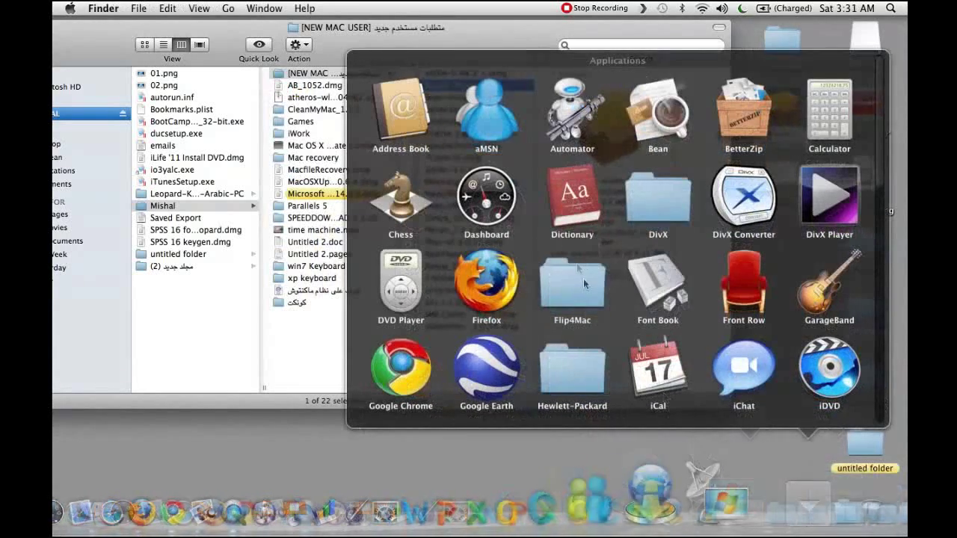
pyautogui.click(592, 194)
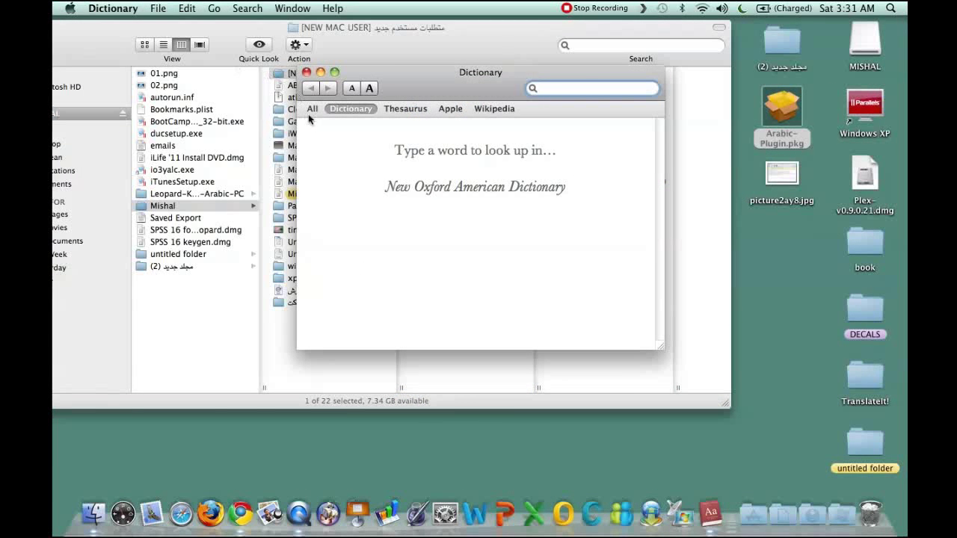
pyautogui.click(113, 8)
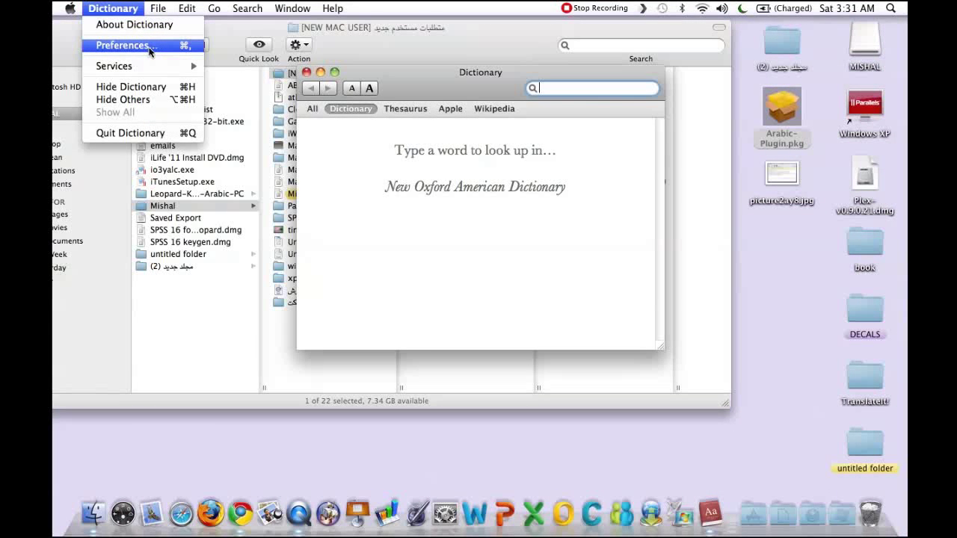
pyautogui.click(150, 46)
pyautogui.scroll(-3, 410, 187)
pyautogui.click(360, 184)
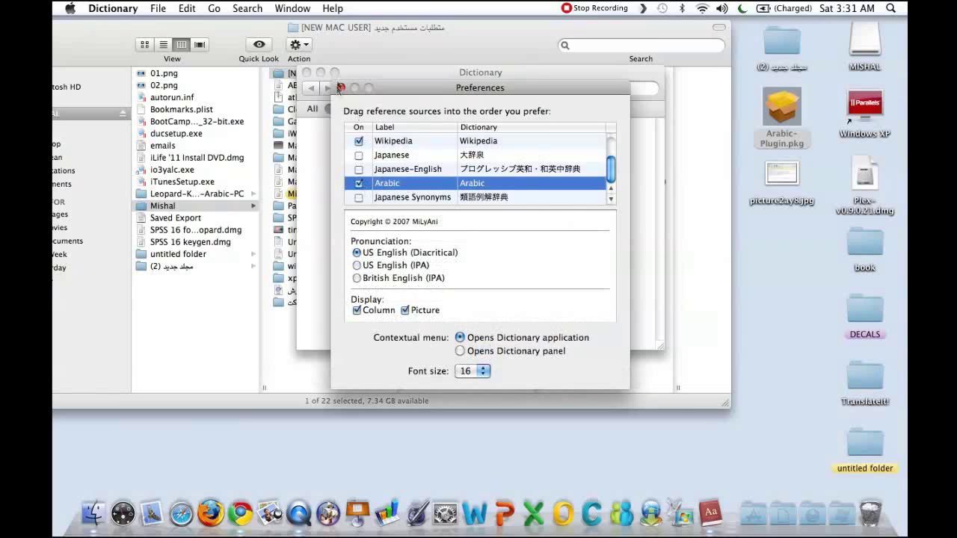
pyautogui.click(340, 87)
pyautogui.click(540, 110)
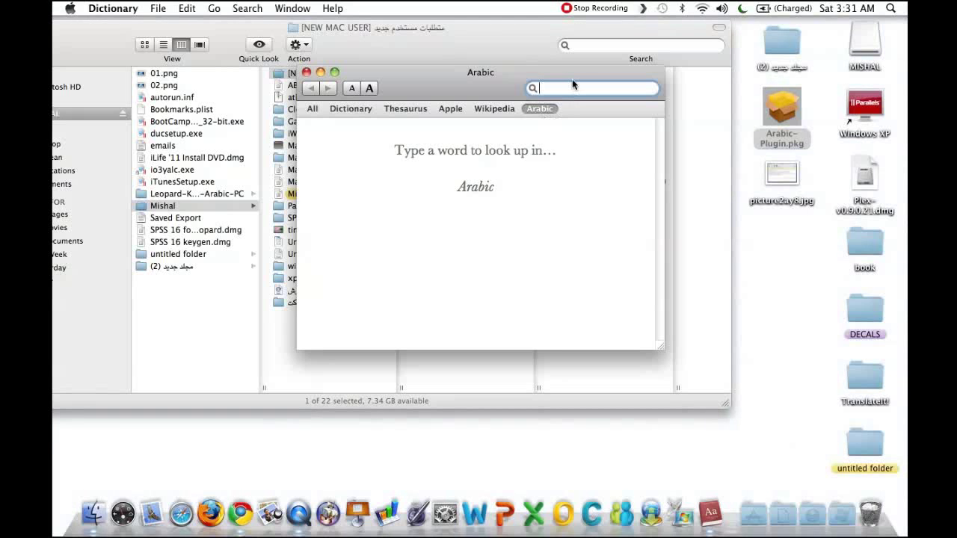
pyautogui.write('كتاب')
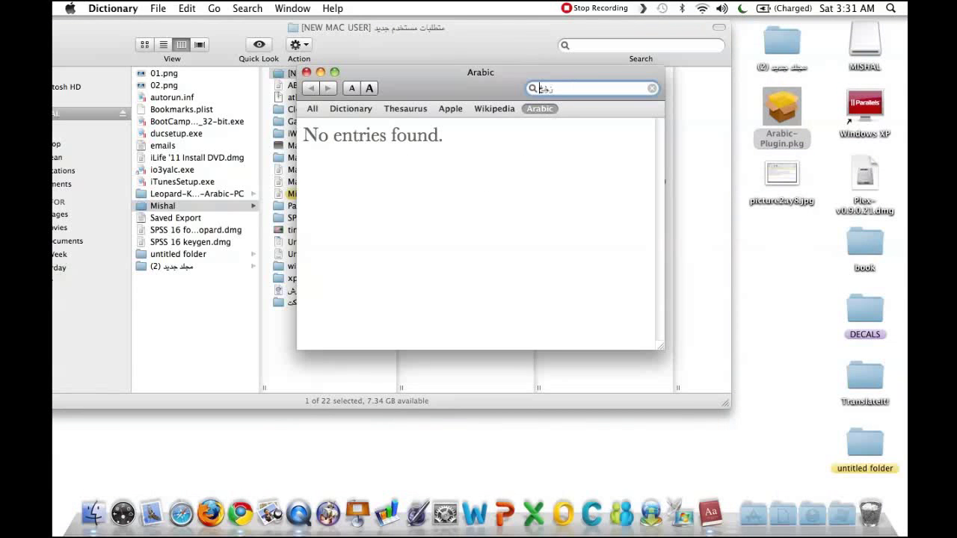
pyautogui.press('BackSpace')
pyautogui.press('BackSpace')
pyautogui.press('BackSpace')
pyautogui.press('BackSpace')
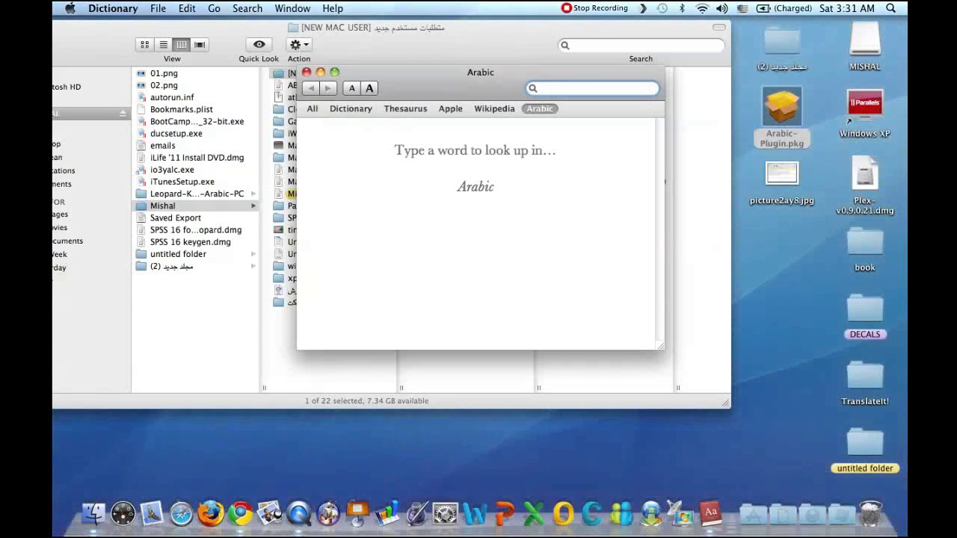
# Look up the word "book" in the Arabic dictionary and quit Dictionary.
pyautogui.write('book')
pyautogui.press('Return')
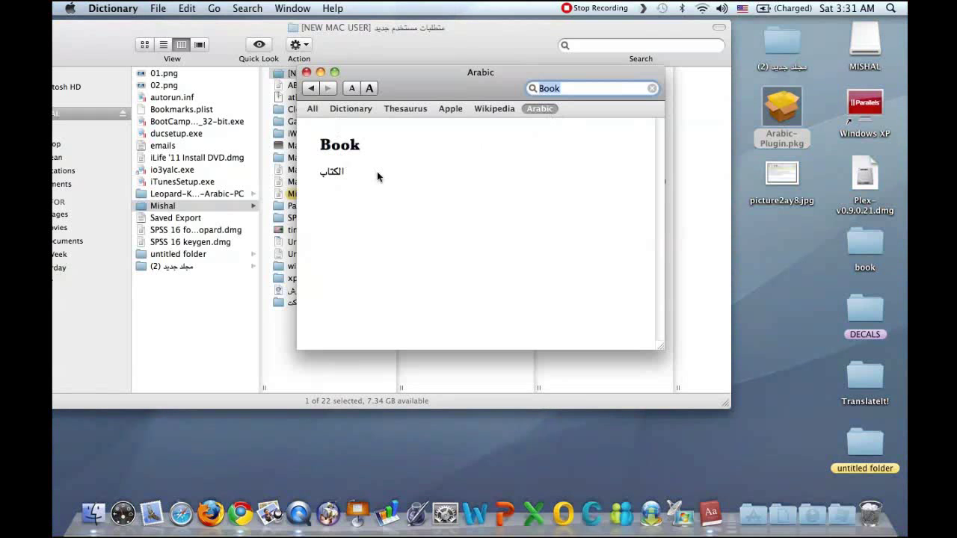
pyautogui.press('super+q')
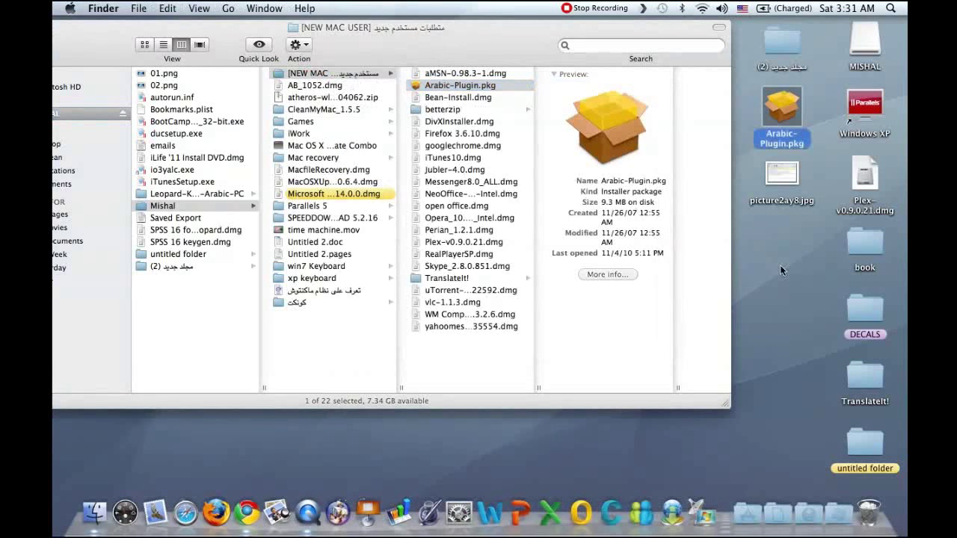
# Open the TranslateIt! folder on the desktop and launch the TranslateIt! application.
pyautogui.click(868, 374)
pyautogui.doubleClick(871, 377)
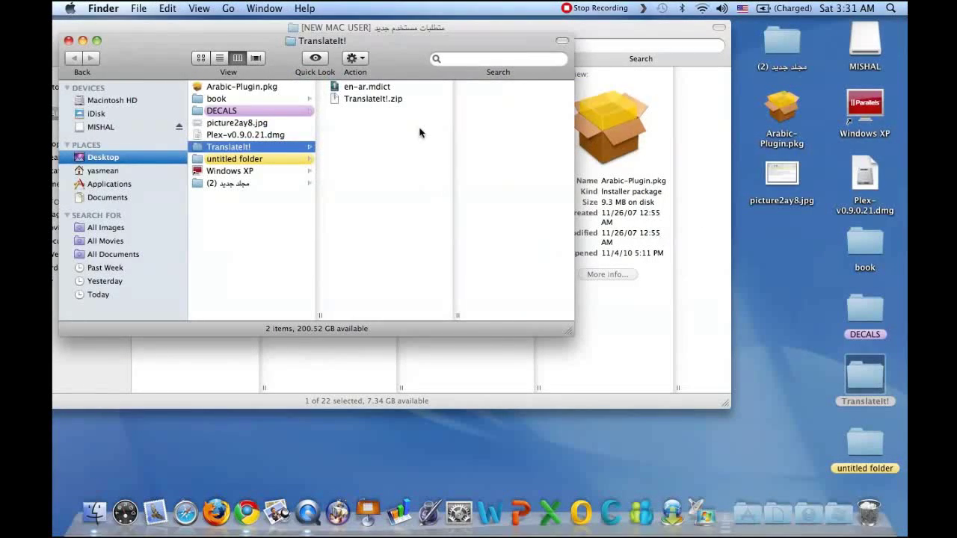
pyautogui.click(748, 513)
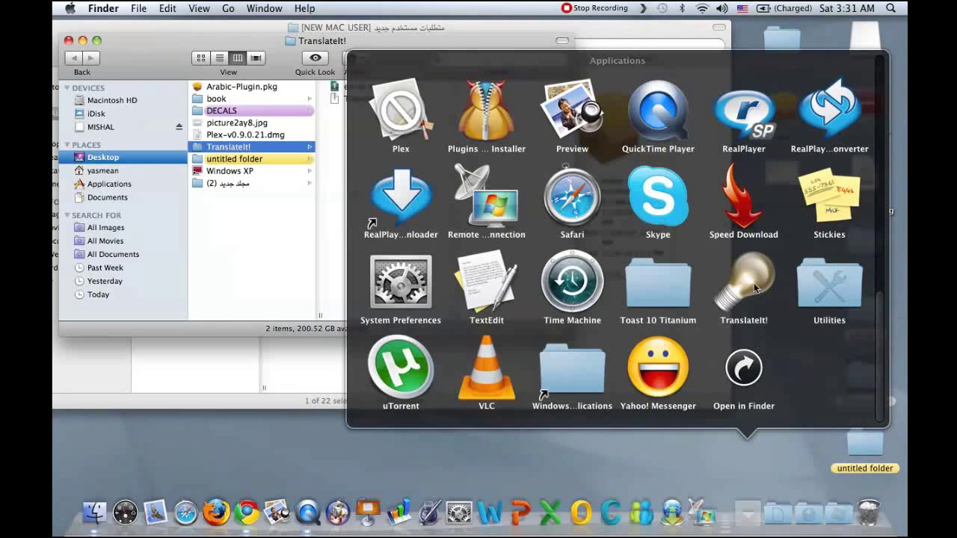
pyautogui.click(753, 281)
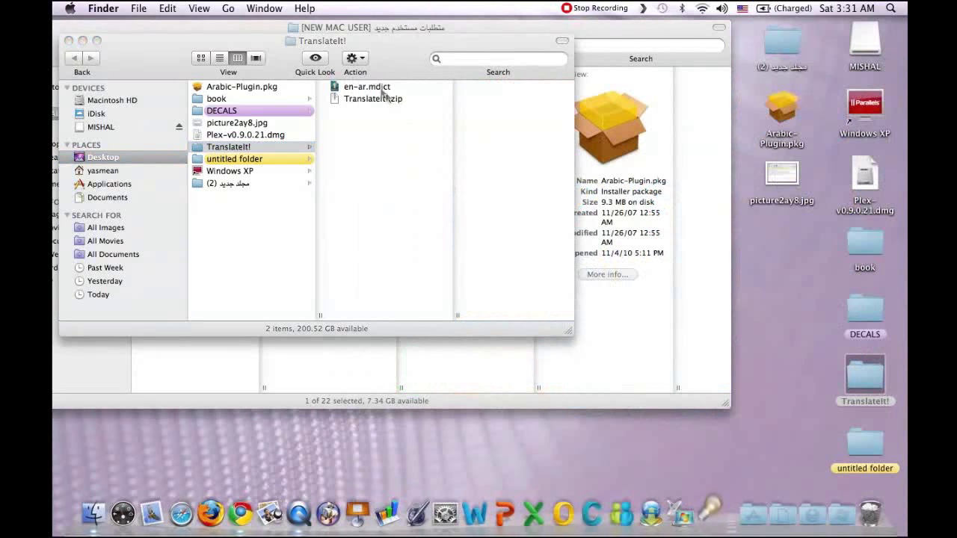
# Preview the en-ar.mdict dictionary pack in the TranslateIt! folder and close the folder window.
pyautogui.click(382, 89)
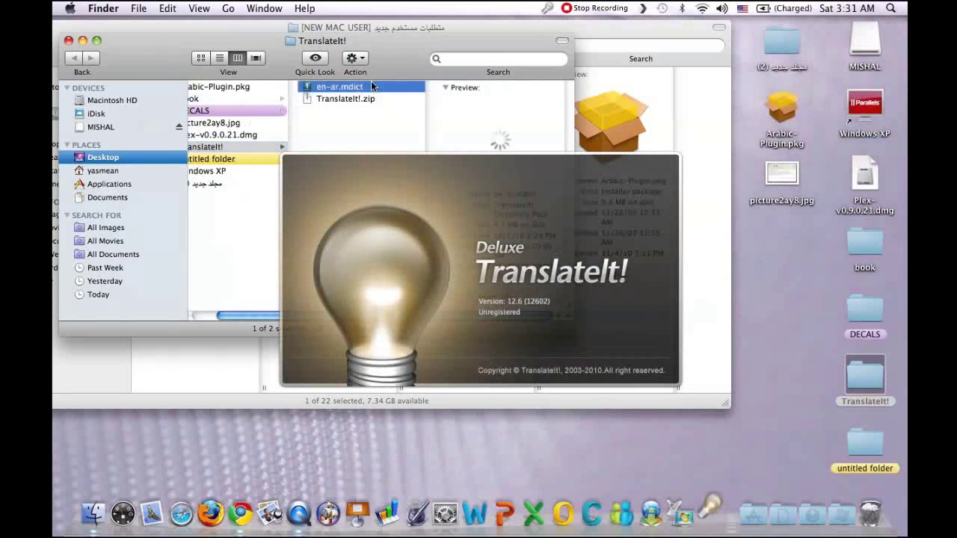
pyautogui.press('Return')
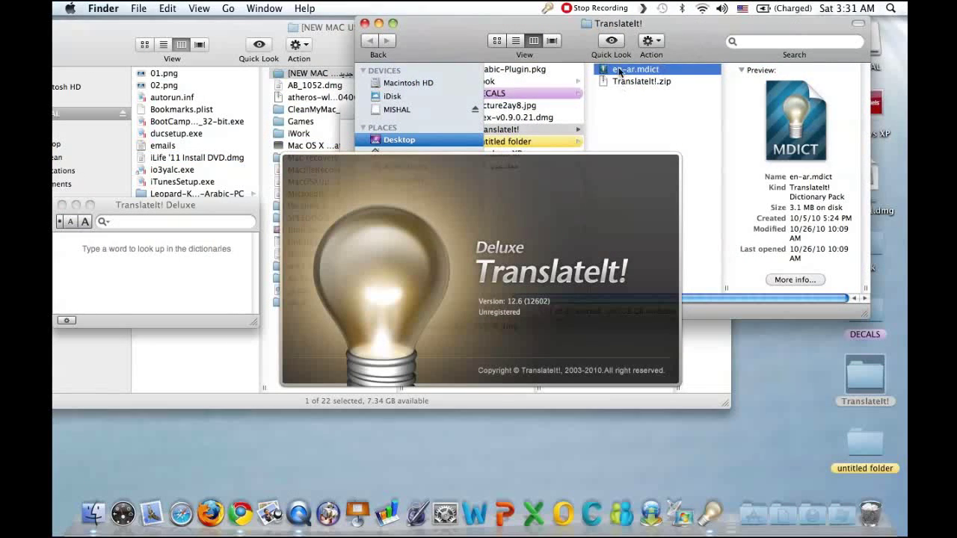
pyautogui.click(363, 24)
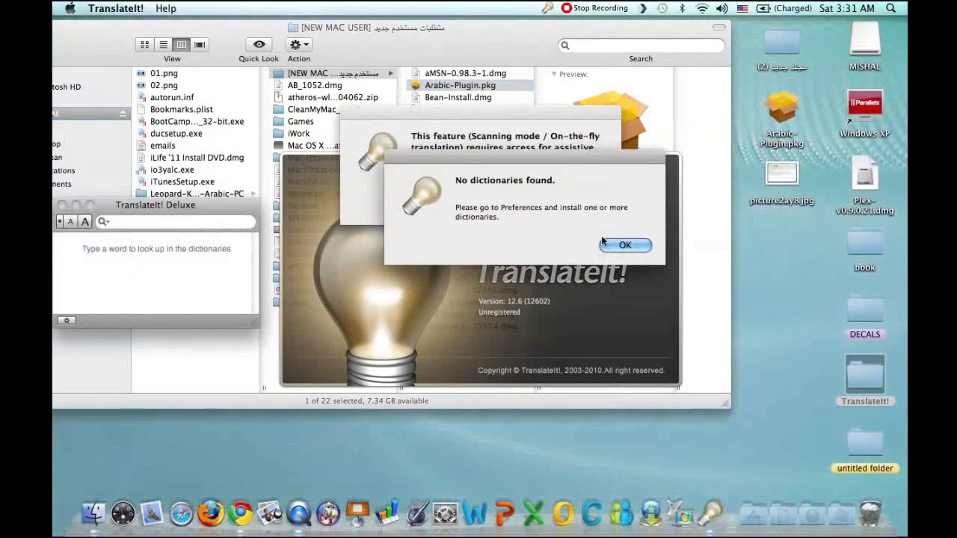
# Accept the missing-dictionaries and assistive-device access alerts, and open TranslateIt!'s dictionary preferences with the Universal Access window closed.
pyautogui.click(608, 245)
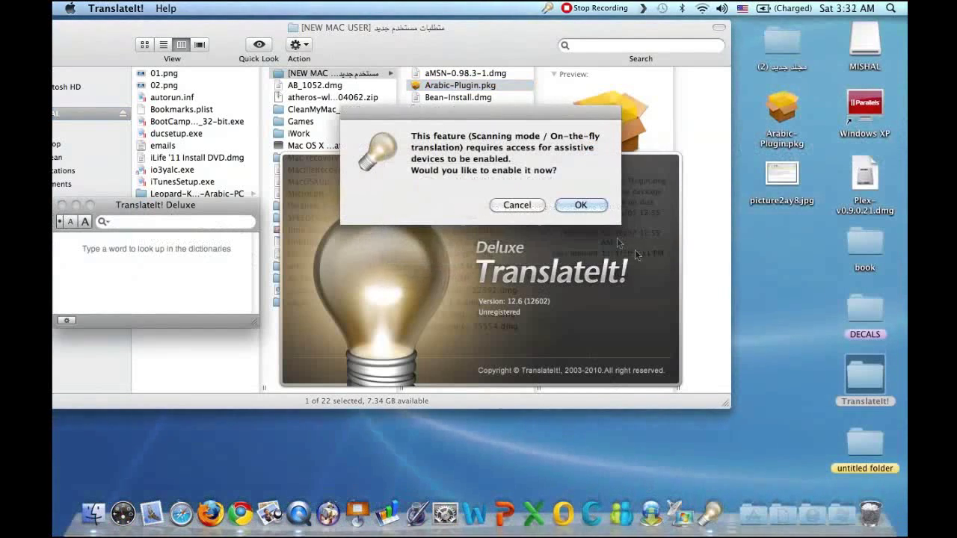
pyautogui.click(584, 204)
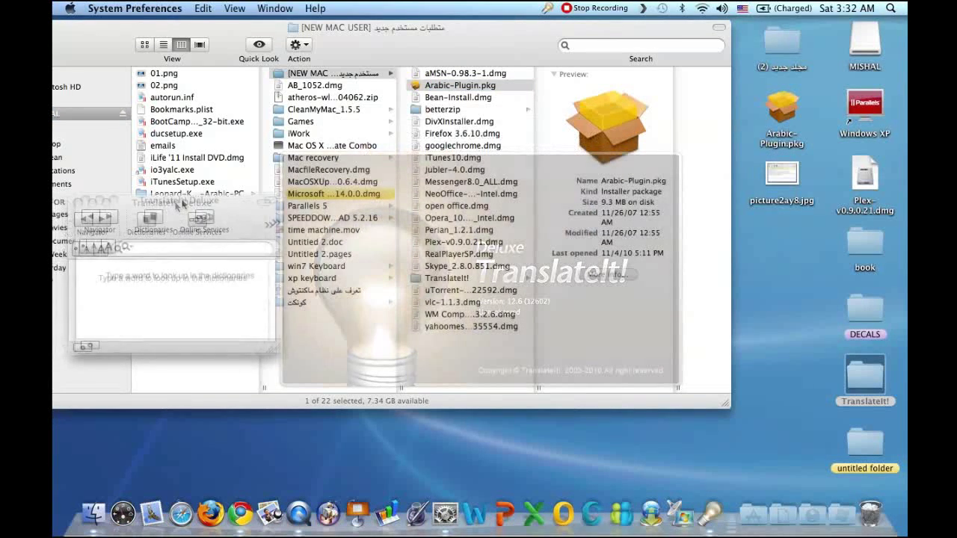
pyautogui.click(157, 217)
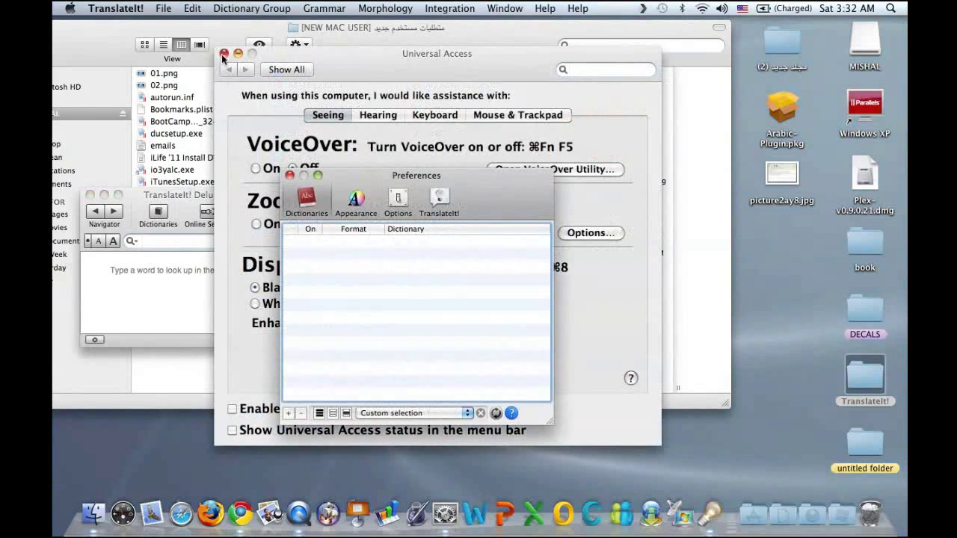
pyautogui.click(222, 54)
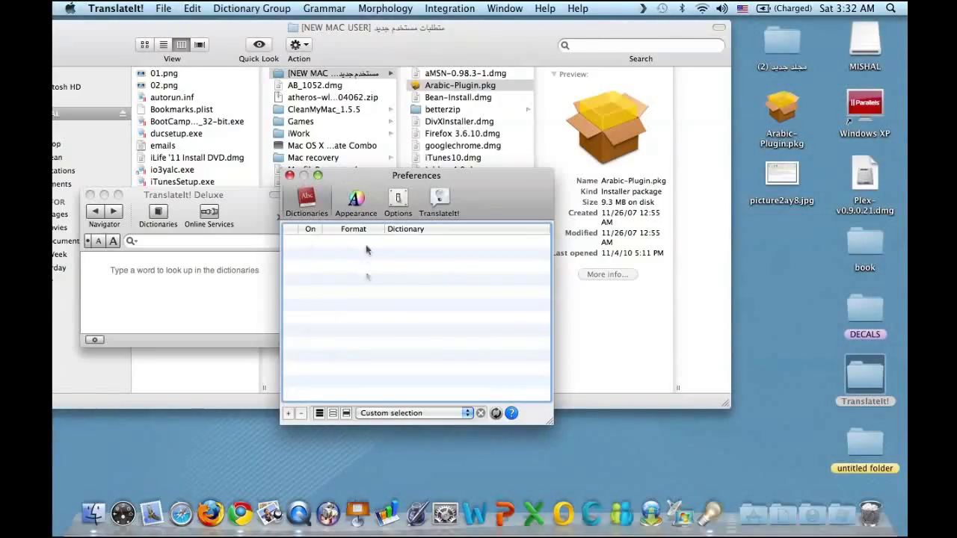
# Install the local dictionary en-ar.mdict from the desktop's TranslateIt! folder into TranslateIt!
pyautogui.click(291, 417)
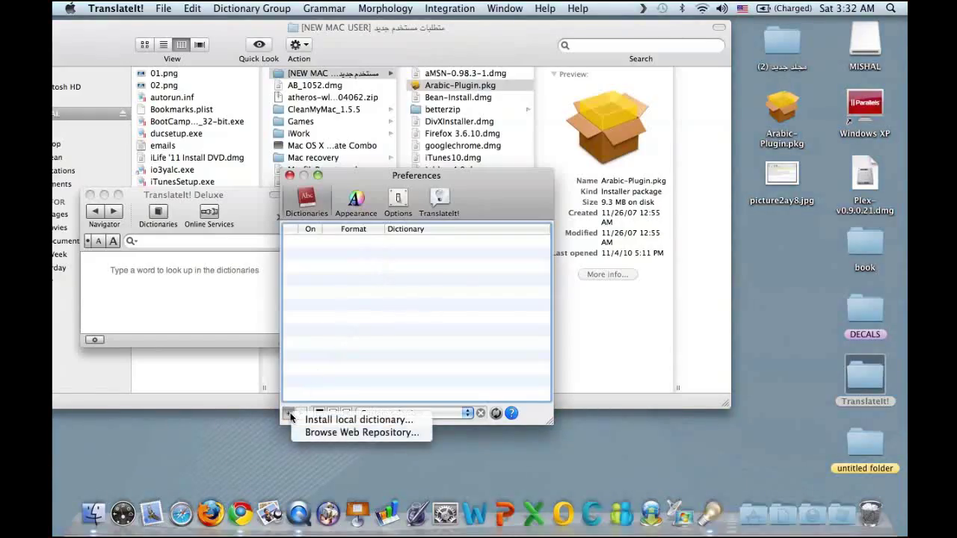
pyautogui.click(335, 421)
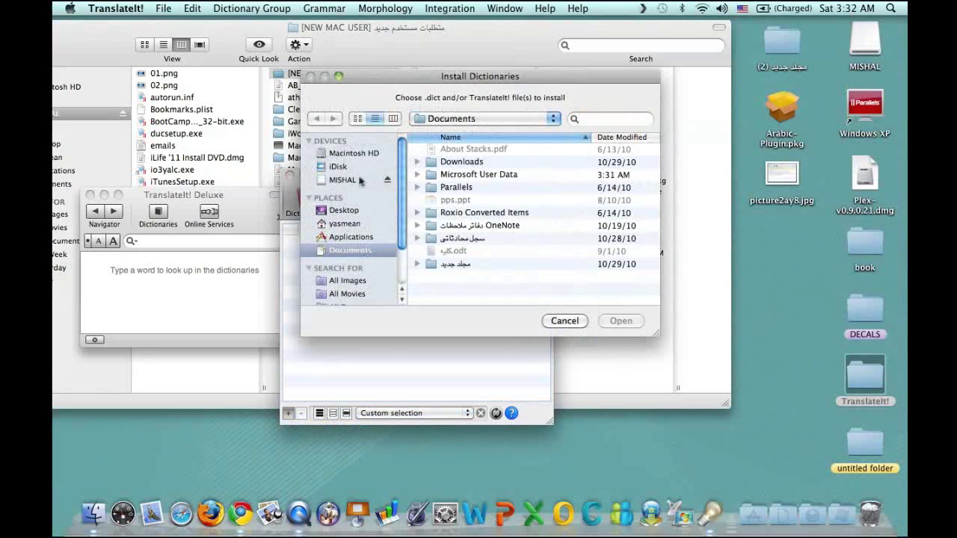
pyautogui.click(341, 210)
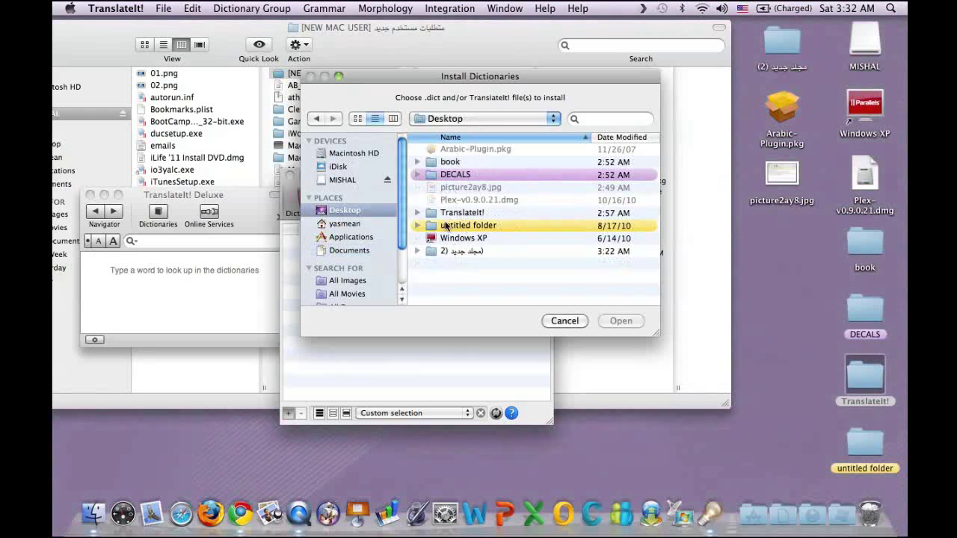
pyautogui.click(449, 213)
pyautogui.click(609, 321)
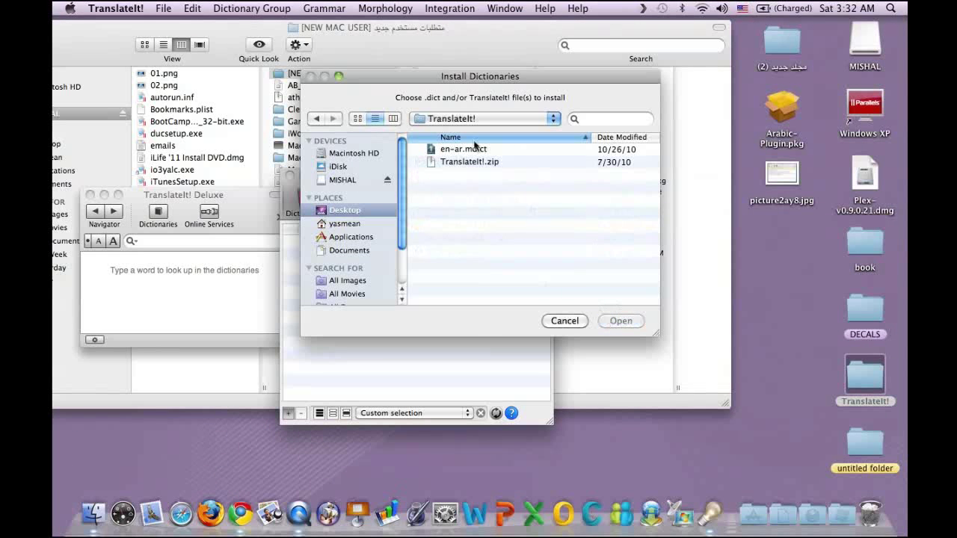
pyautogui.click(464, 150)
pyautogui.click(620, 321)
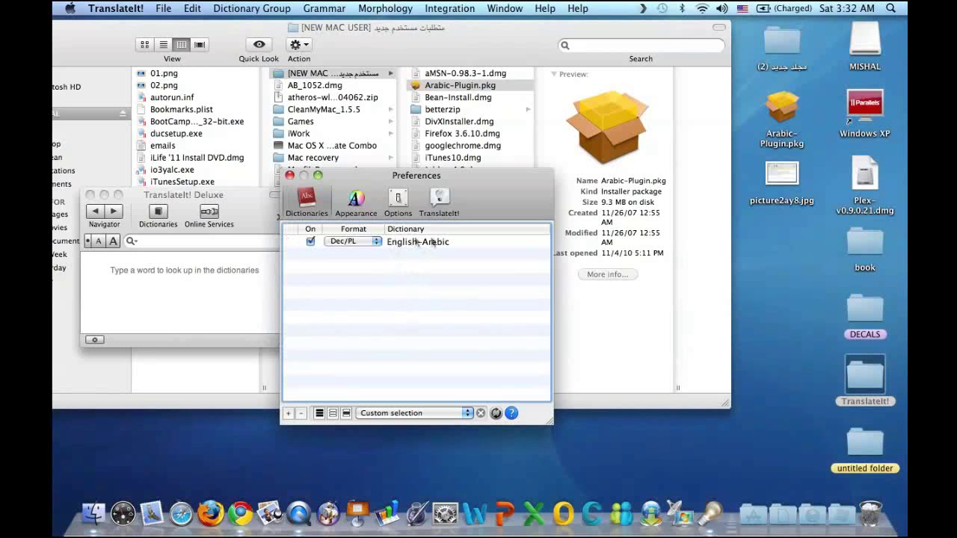
# Browse the TranslateIt! Web Repository for additional dictionaries.
pyautogui.click(288, 413)
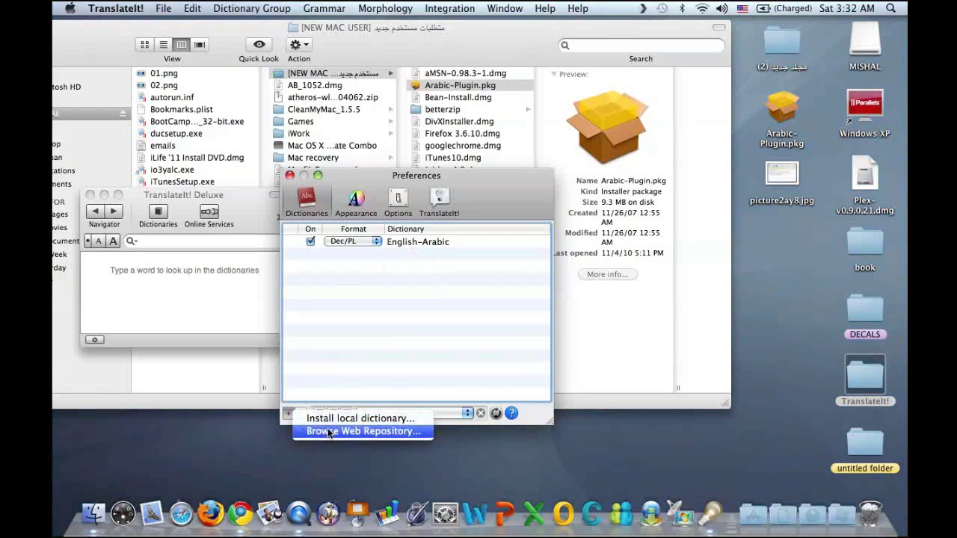
pyautogui.click(329, 431)
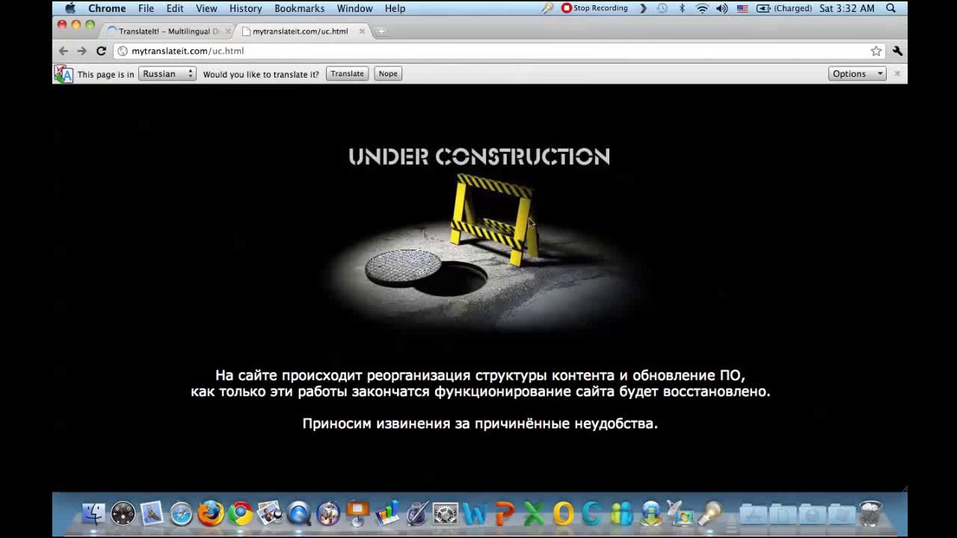
# Dismiss the page translation offer on the under-construction site and hide the browser.
pyautogui.click(898, 74)
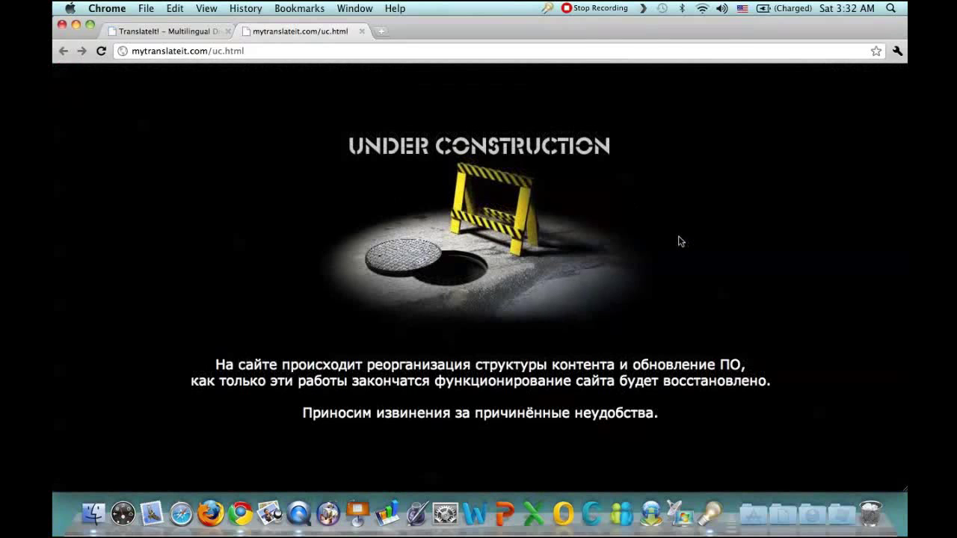
pyautogui.press('super+h')
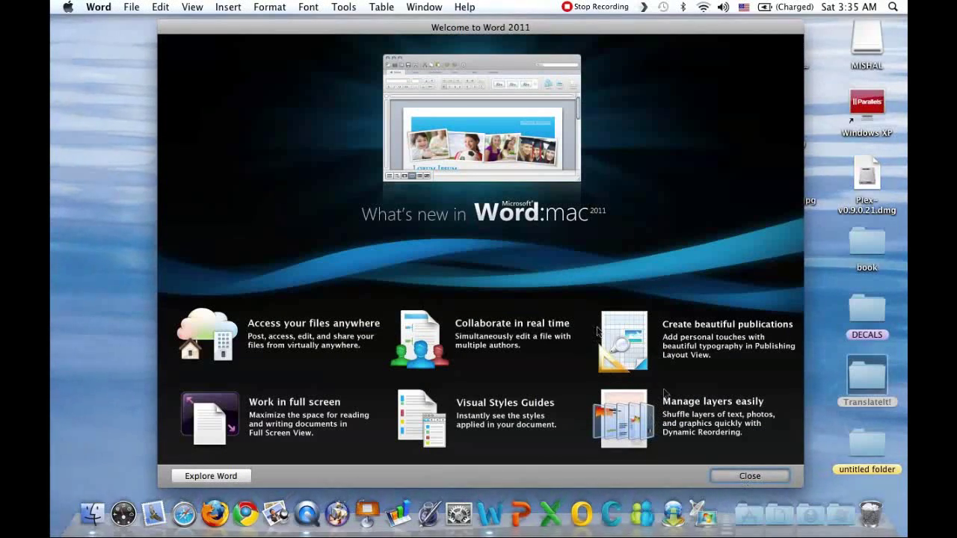
# Try right-aligned Arabic text "منتدى مساءات" in a blank Word document, and quit Word without saving it.
pyautogui.click(733, 477)
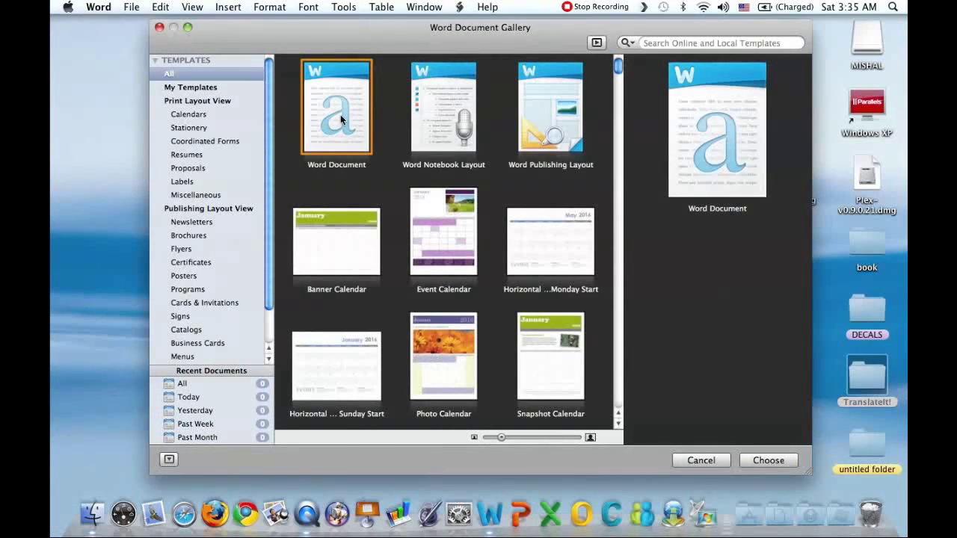
pyautogui.press('Escape')
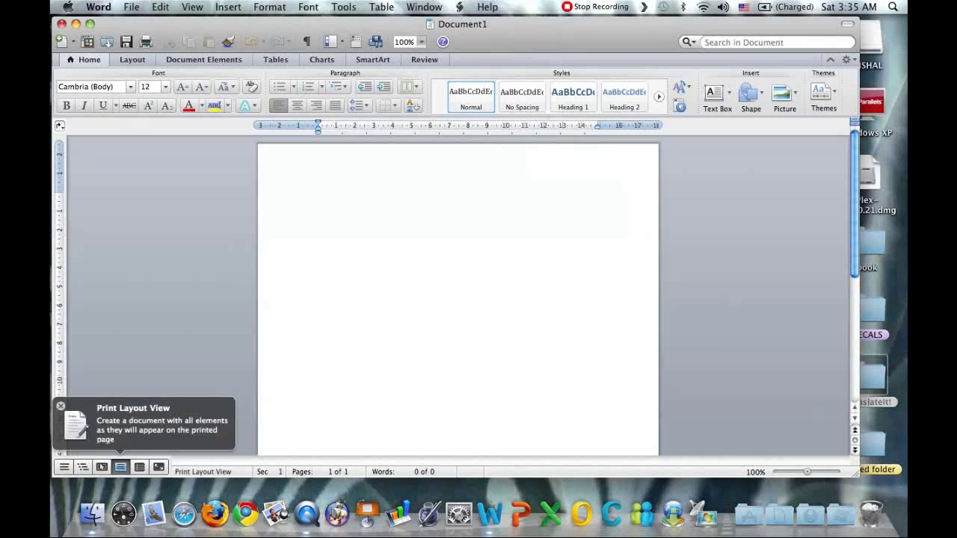
pyautogui.press('super+r')
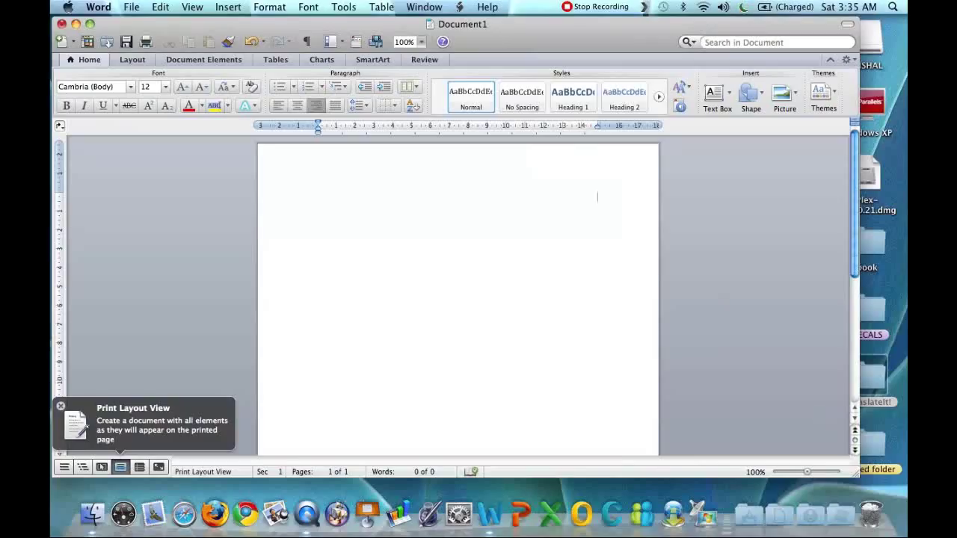
pyautogui.write('مهن ابن نحس')
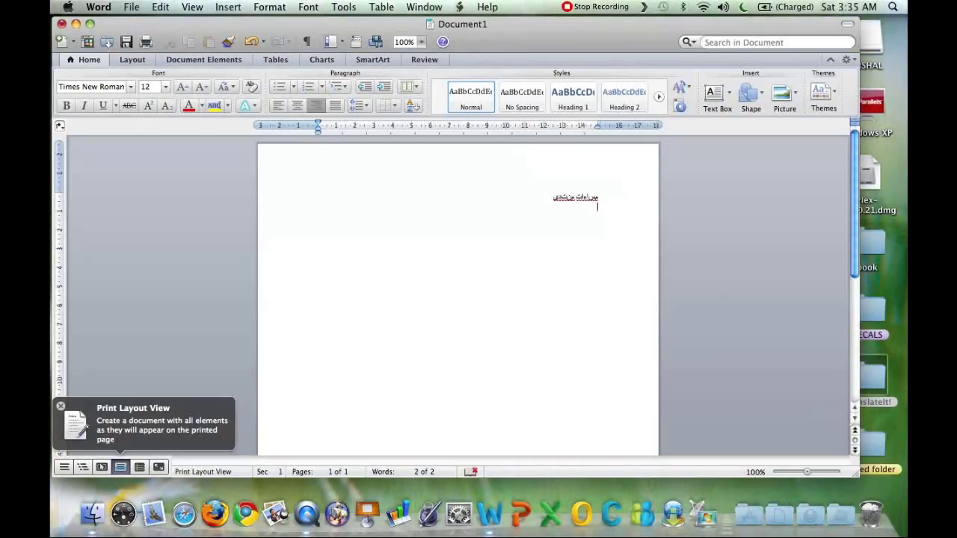
pyautogui.press('super+q')
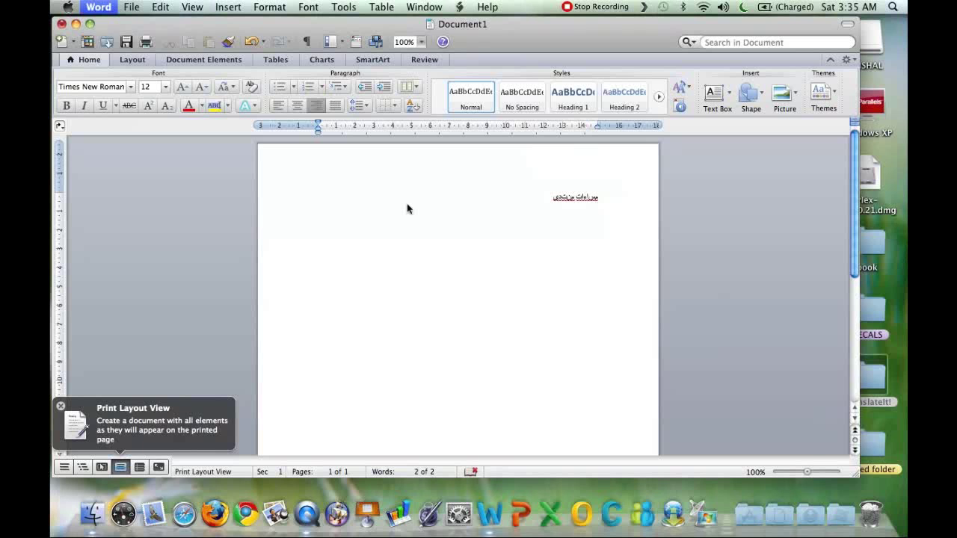
pyautogui.press('super+d')
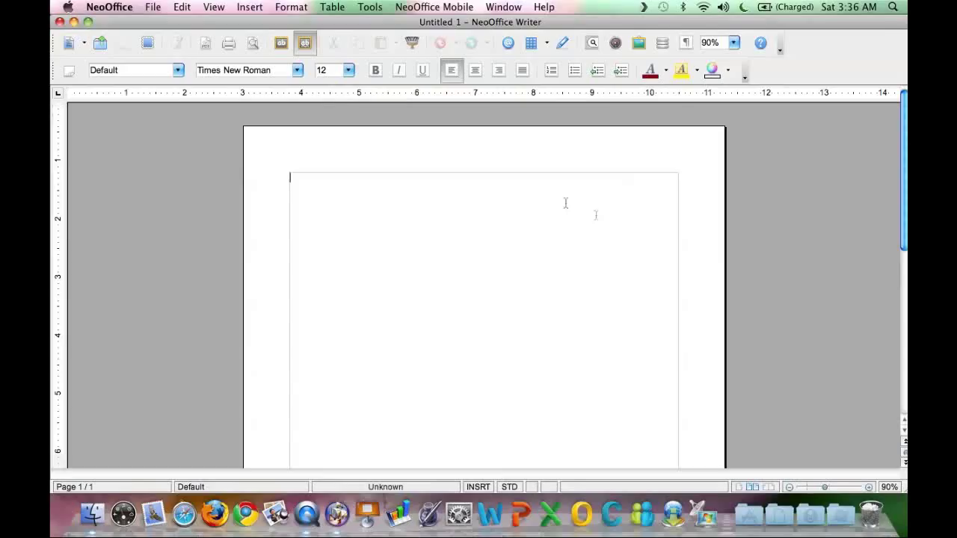
# Right-align the paragraph in the blank NeoOffice Writer document and enter "منتدى مساءات" followed by a new line.
pyautogui.click(499, 70)
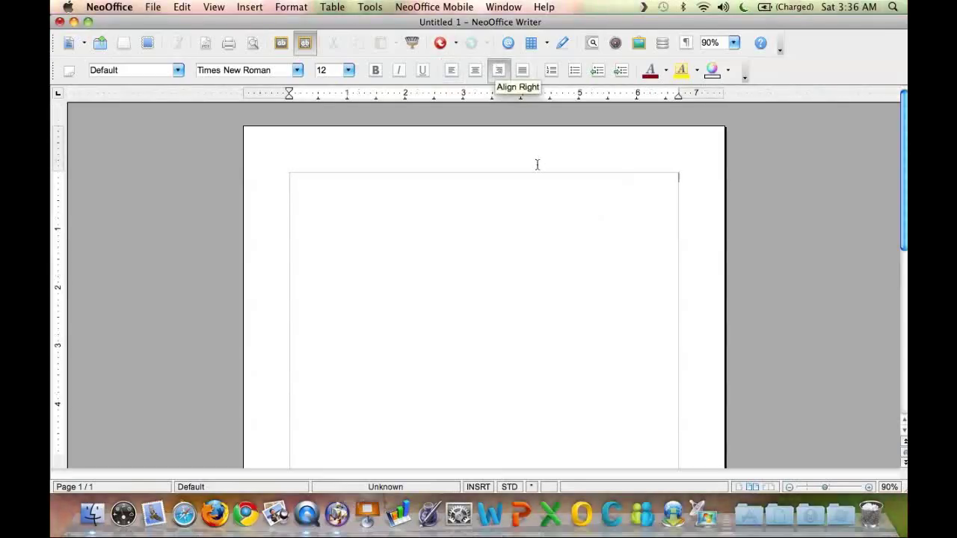
pyautogui.write('دى مساءات')
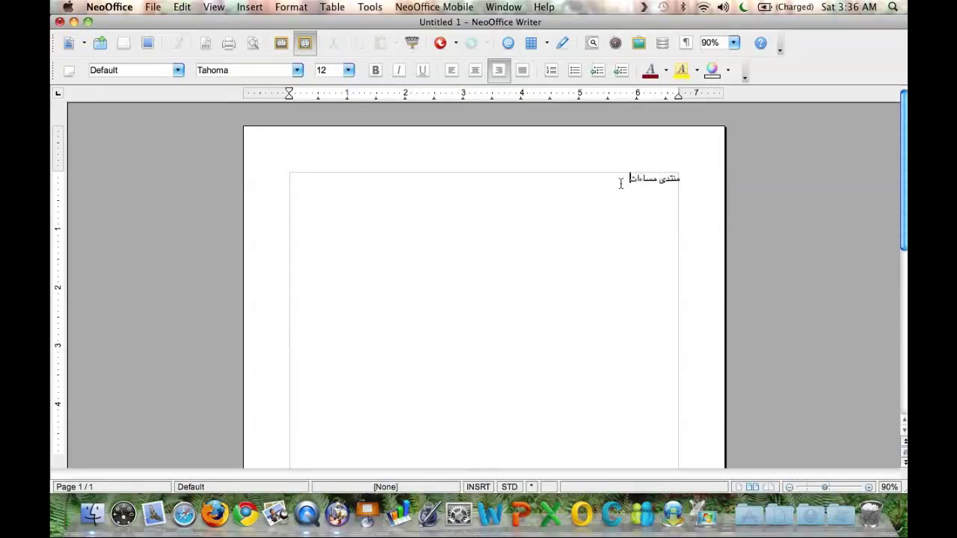
pyautogui.press('Return')
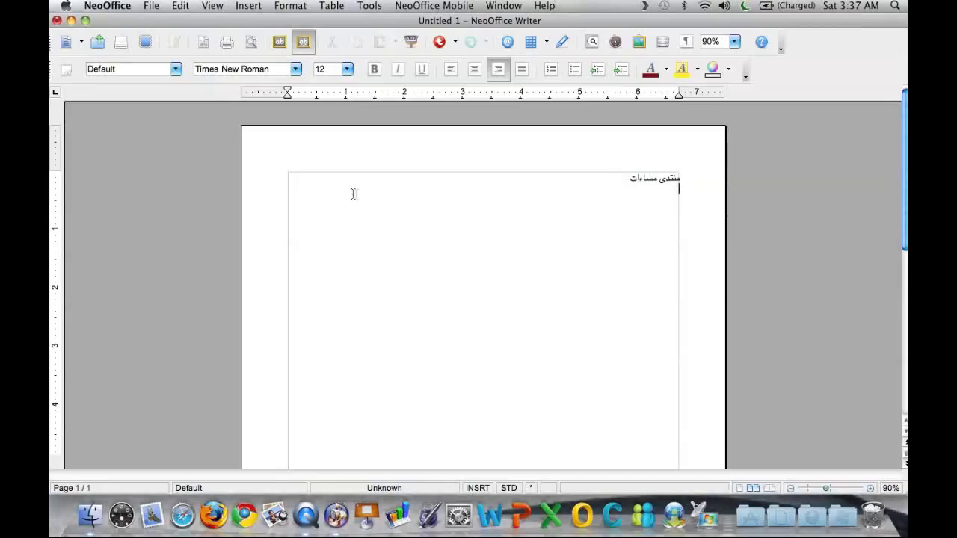
# Save the document to the Desktop as "الكتابه بالعربي" in Microsoft Word 2007 XML (.docx) format, keeping the current format.
pyautogui.click(152, 6)
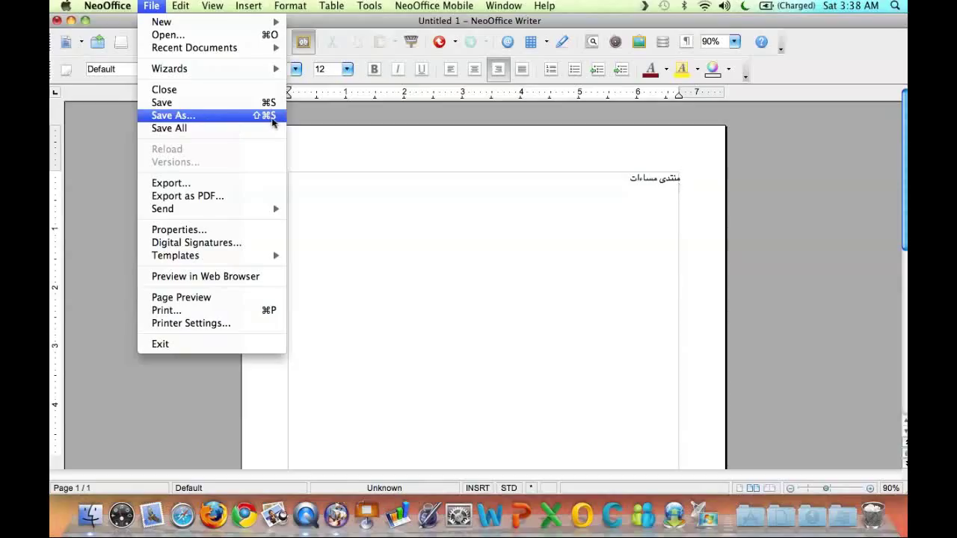
pyautogui.click(251, 122)
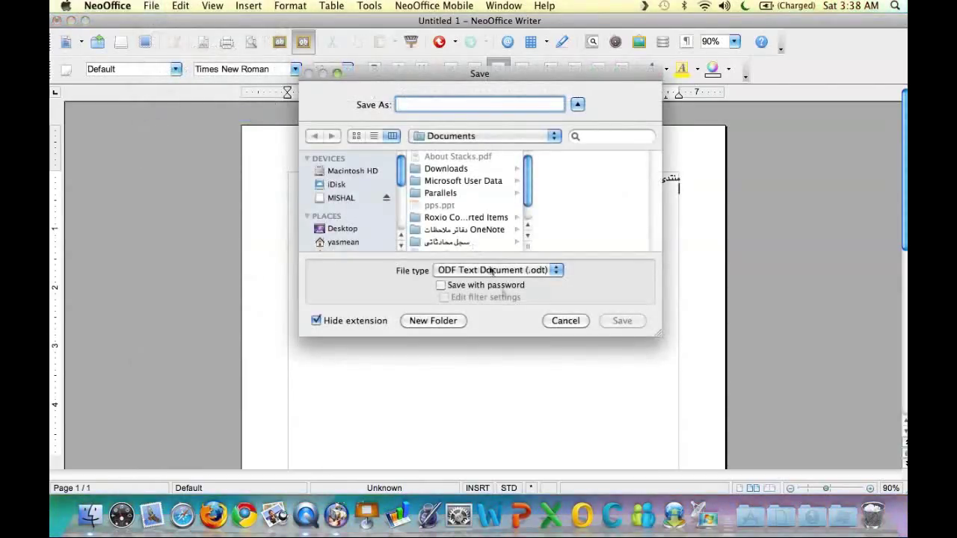
pyautogui.click(578, 105)
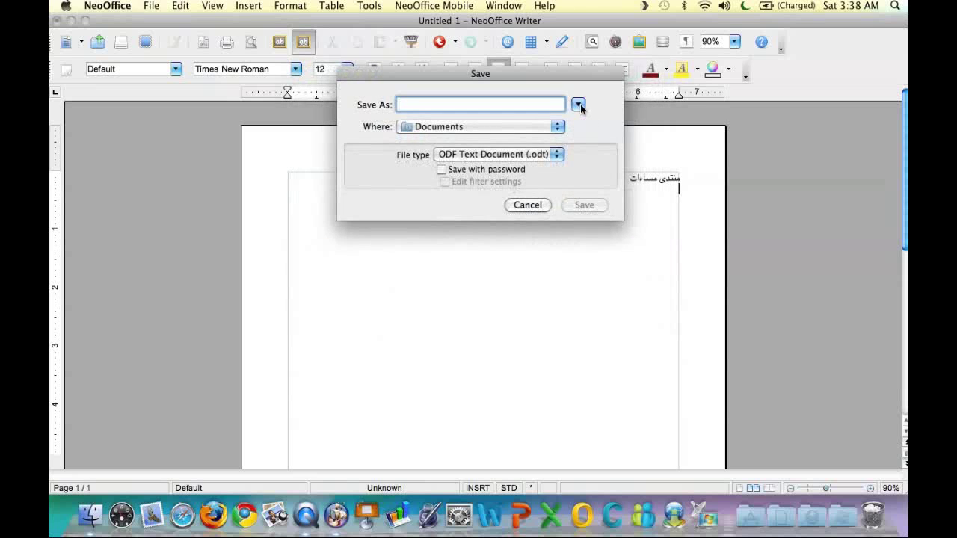
pyautogui.click(579, 105)
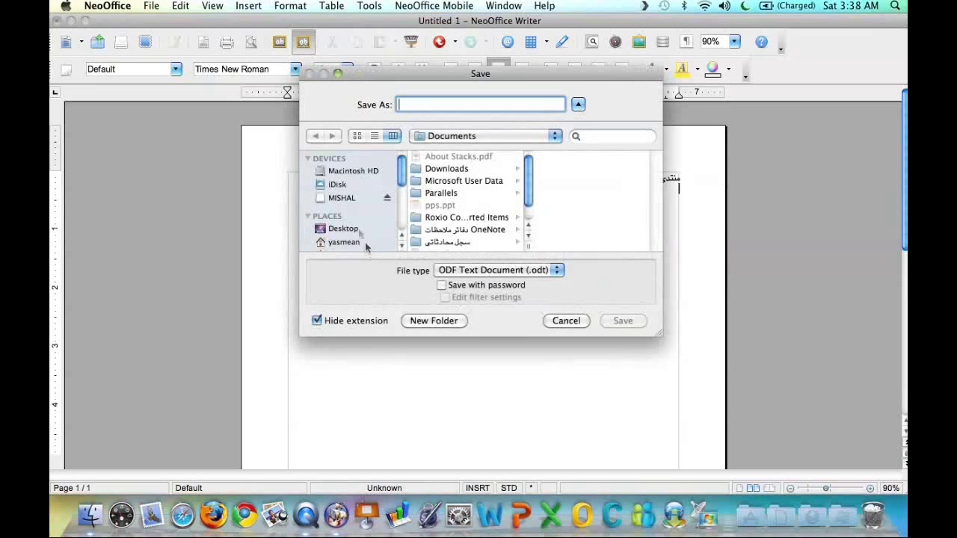
pyautogui.click(346, 230)
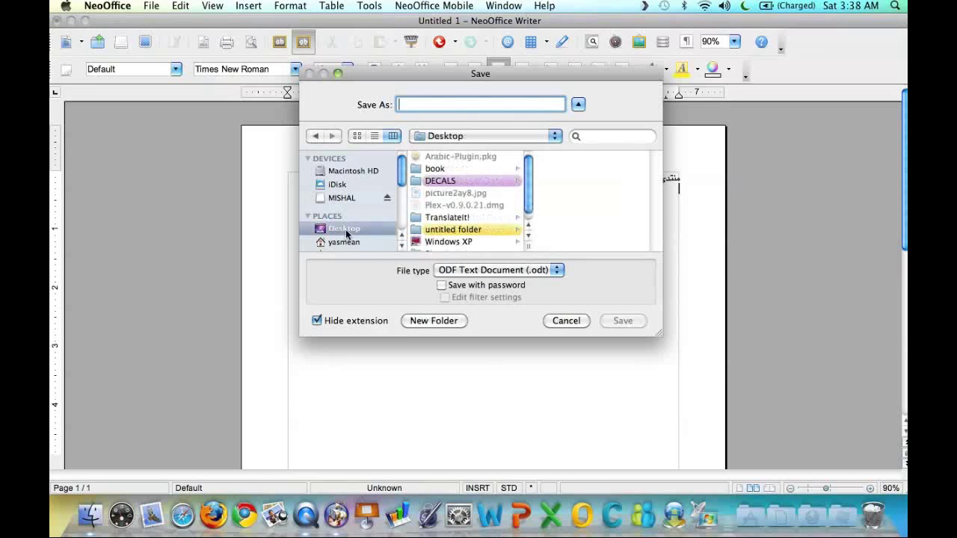
pyautogui.click(493, 273)
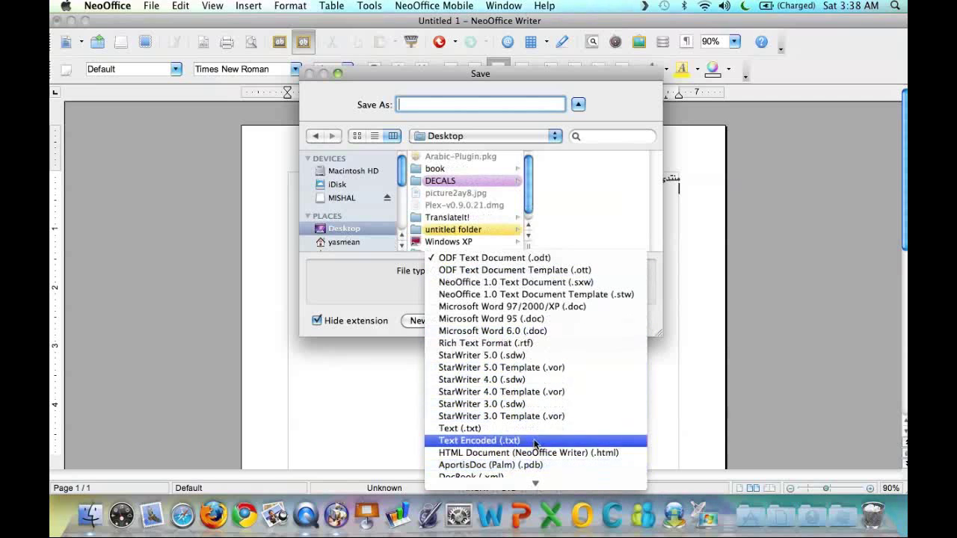
pyautogui.scroll(-3, 536, 444)
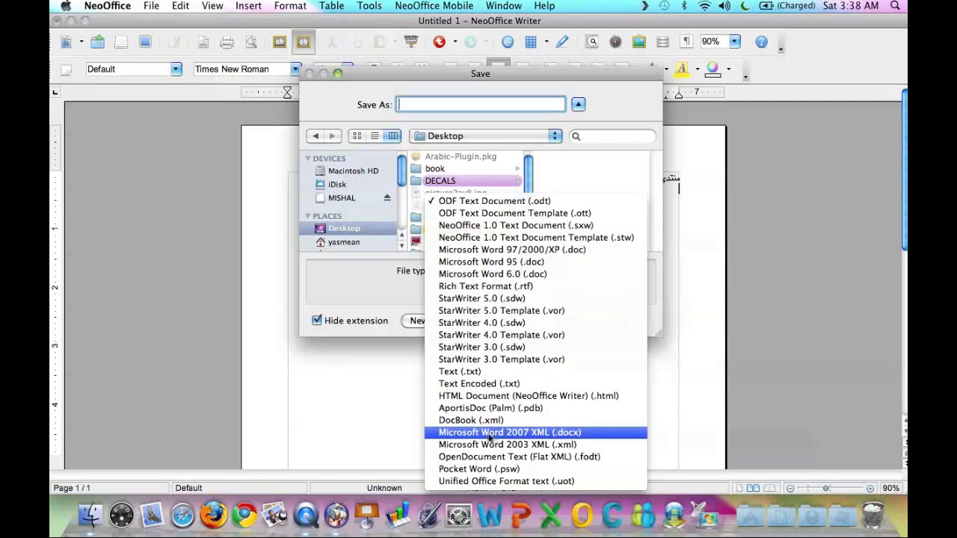
pyautogui.click(560, 434)
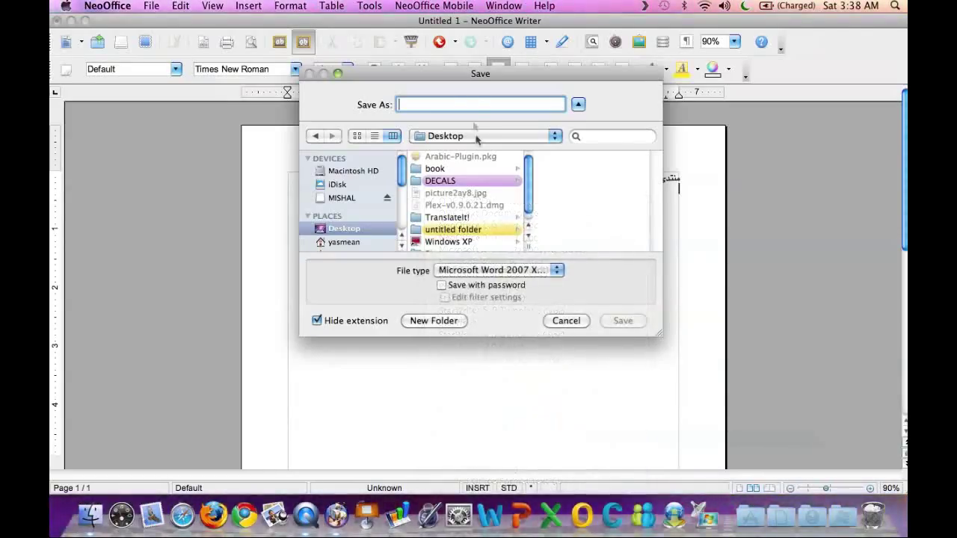
pyautogui.write('الكتاب بالعربي')
pyautogui.click(632, 323)
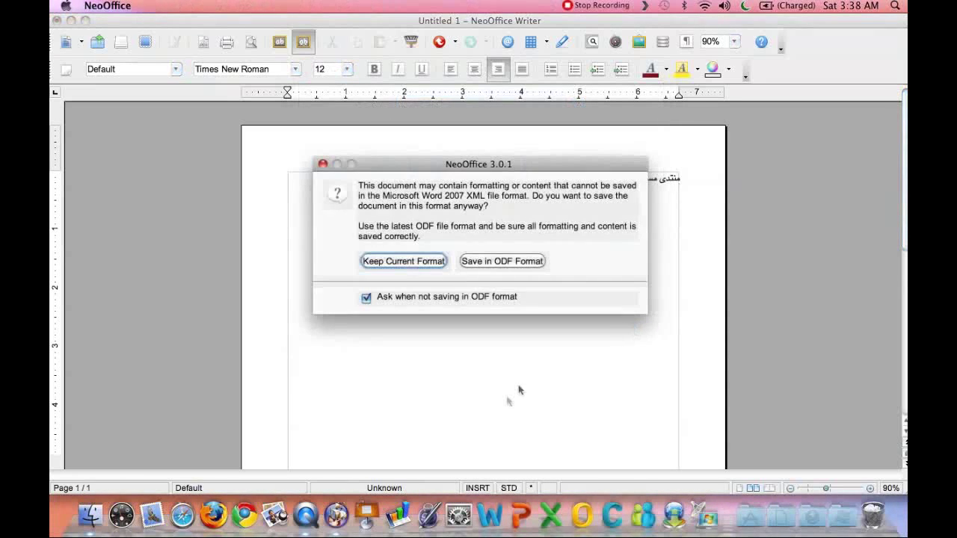
pyautogui.click(404, 262)
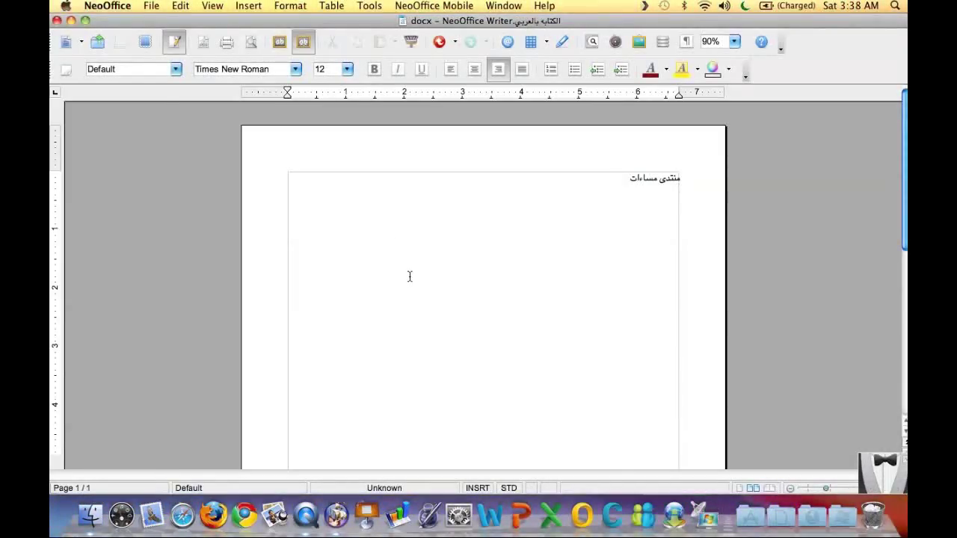
# Quit NeoOffice and move the saved الكتابه بالعربي.docx file to the upper middle of the desktop.
pyautogui.click(107, 5)
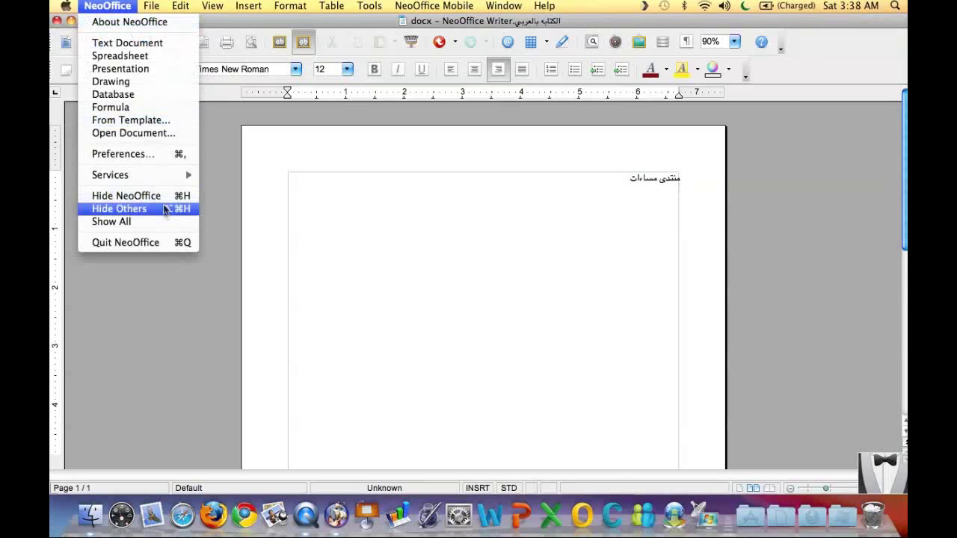
pyautogui.click(160, 244)
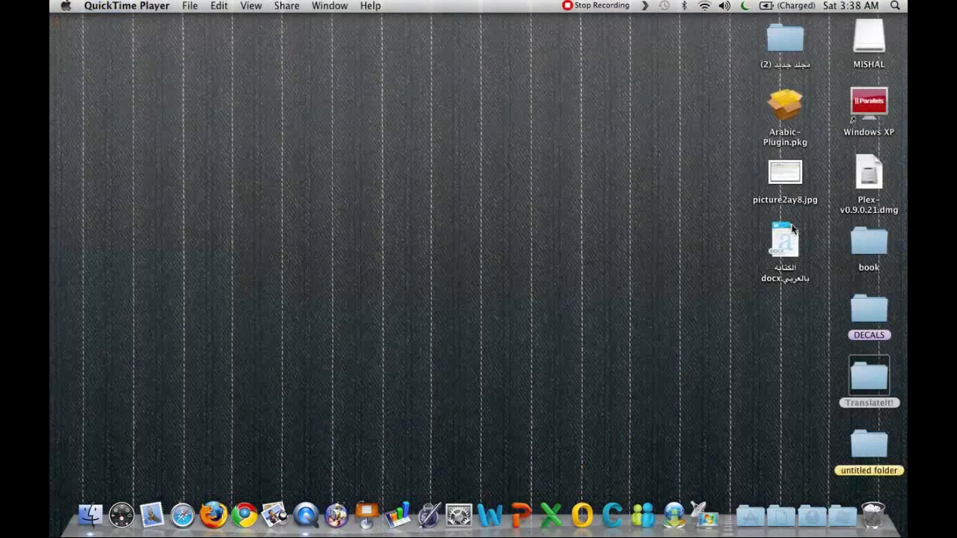
pyautogui.moveTo(793, 229); pyautogui.dragTo(518, 101)
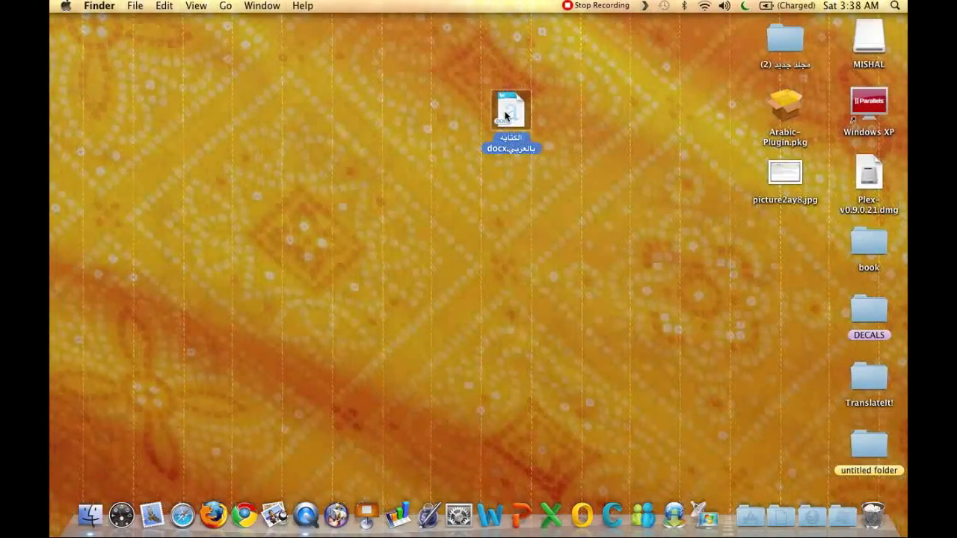
# Open the الكتابه بالعربي.docx file from the desktop with Microsoft Word.
pyautogui.rightClick(506, 112)
pyautogui.moveTo(584, 136)
pyautogui.click(744, 135)
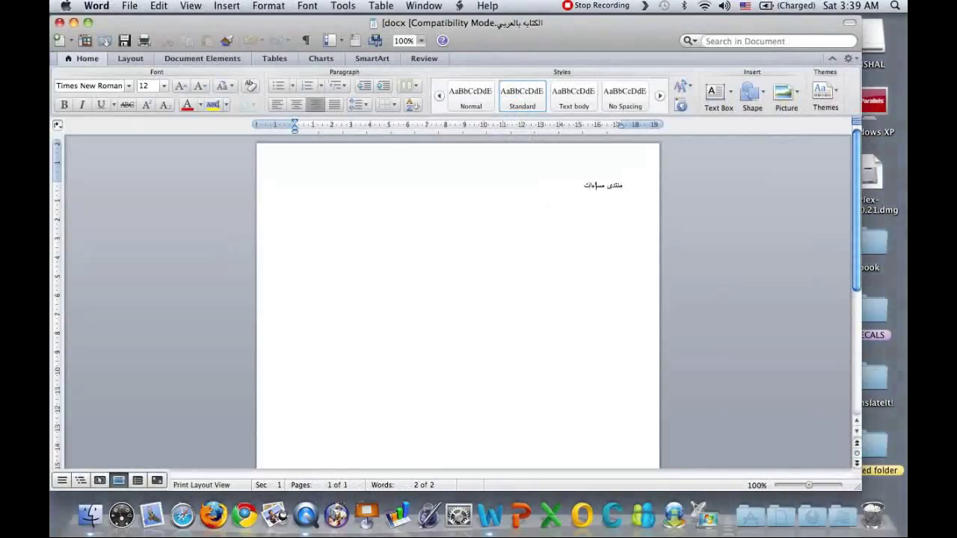
# Delete the existing Arabic line in the document and clear the mistyped characters.
pyautogui.tripleClick(598, 191)
pyautogui.press('BackSpace')
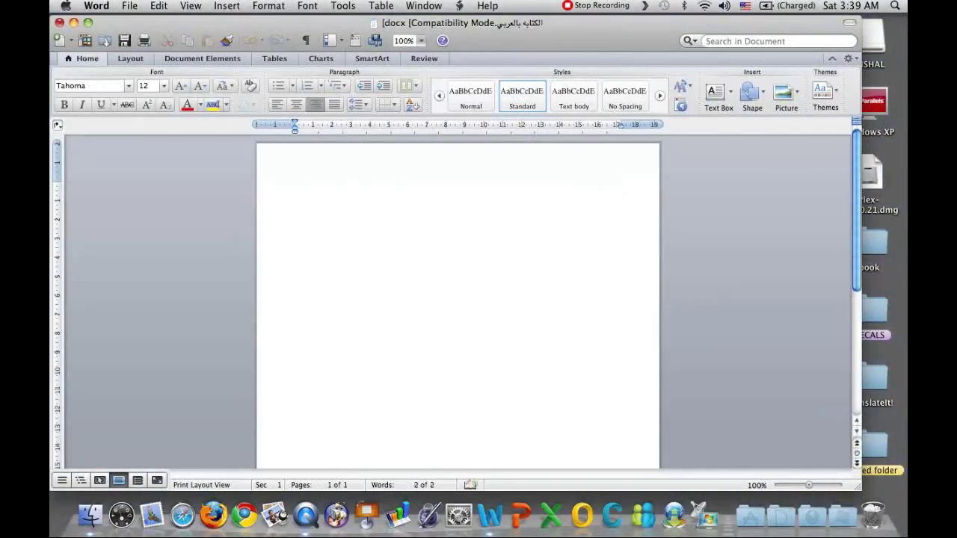
pyautogui.write('hgvplk')
pyautogui.press('BackSpace')
pyautogui.press('BackSpace')
pyautogui.press('BackSpace')
pyautogui.press('BackSpace')
pyautogui.press('BackSpace')
pyautogui.press('BackSpace')
pyautogui.press('BackSpace')
pyautogui.press('BackSpace')
pyautogui.press('BackSpace')
pyautogui.press('BackSpace')
pyautogui.press('BackSpace')
pyautogui.press('BackSpace')
pyautogui.press('BackSpace')
pyautogui.press('BackSpace')
pyautogui.press('BackSpace')
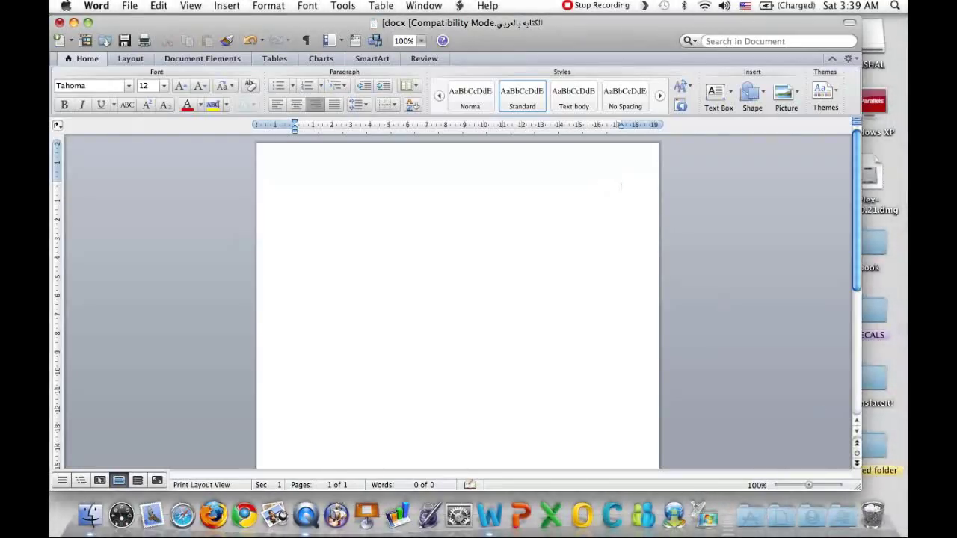
# Enter the centred lines "بسم الله الرحمن الرحيم" and "منتدى مساءات" in the document.
pyautogui.write('بسم الل')
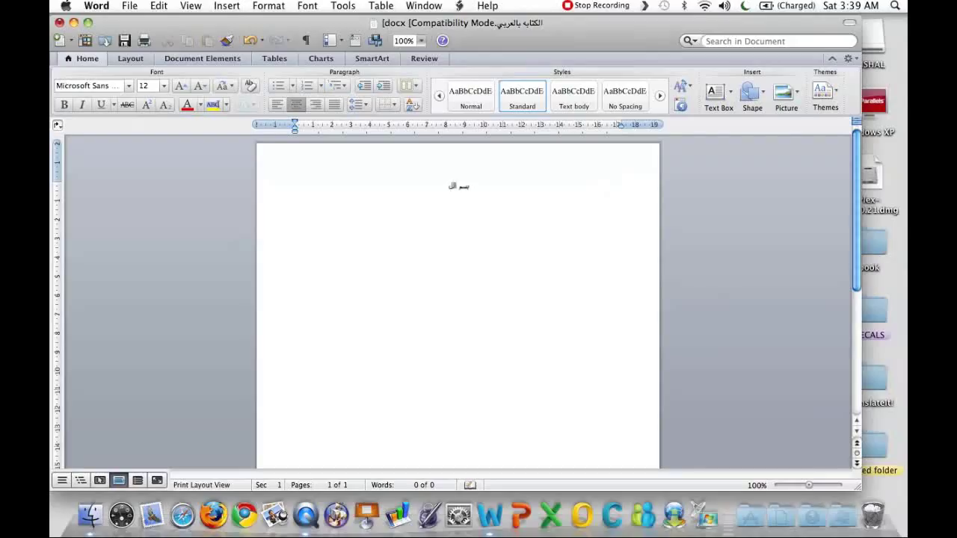
pyautogui.write('ه الرحمن الرحيم ')
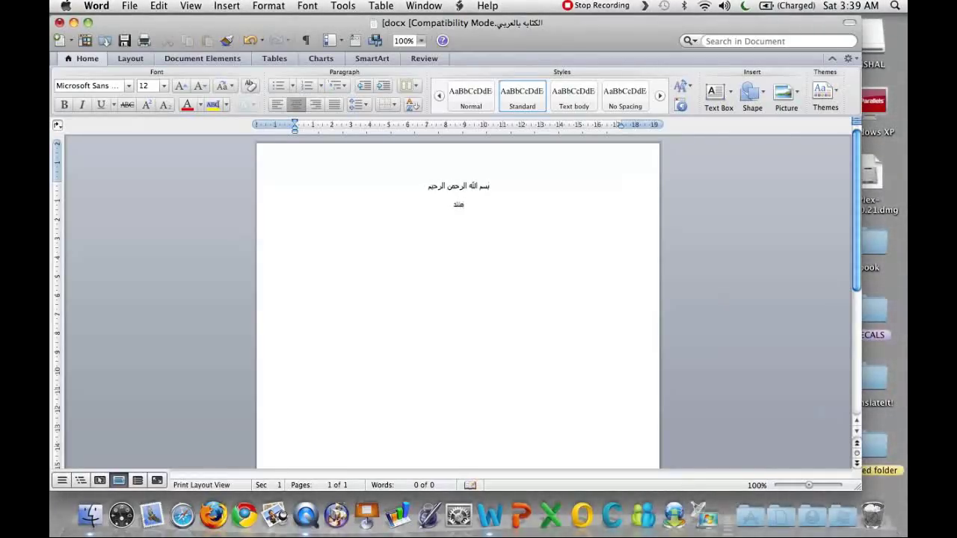
pyautogui.write('منتدى ساعات')
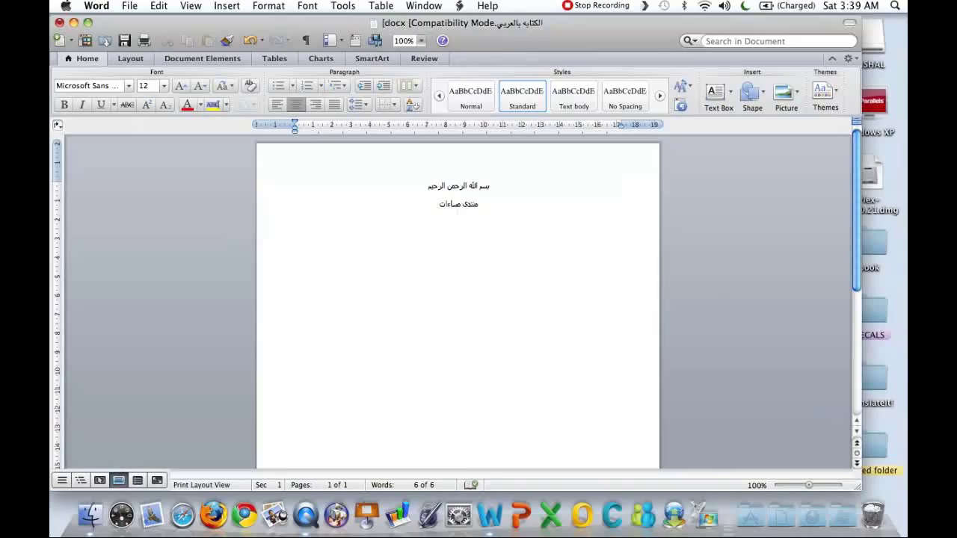
# Quit Word without saving the changes to الكتابه بالعربي.docx.
pyautogui.click(133, 7)
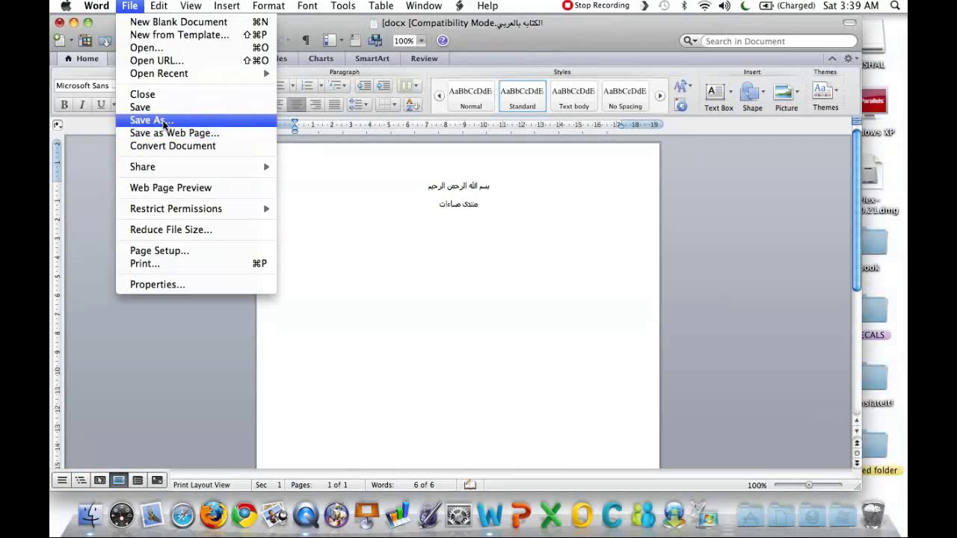
pyautogui.click(412, 322)
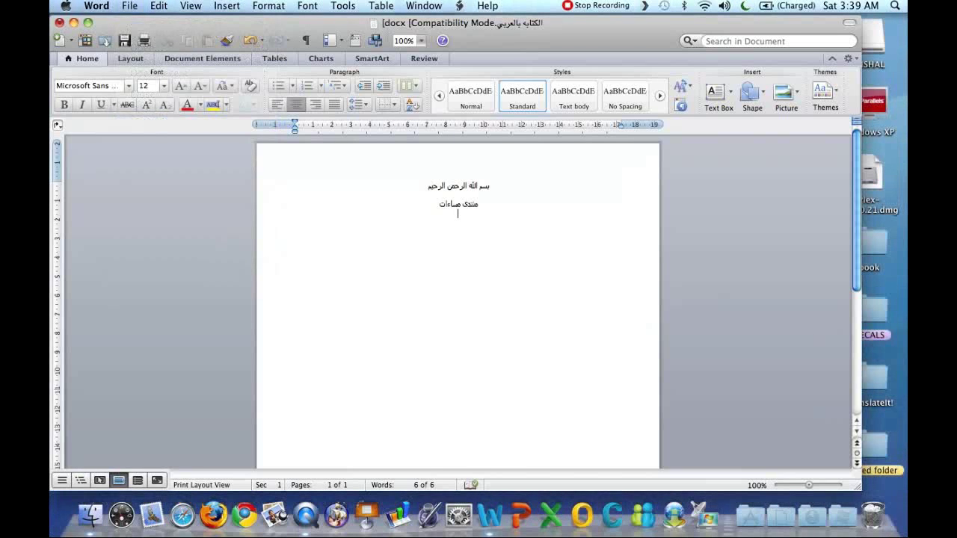
pyautogui.press('super+comma')
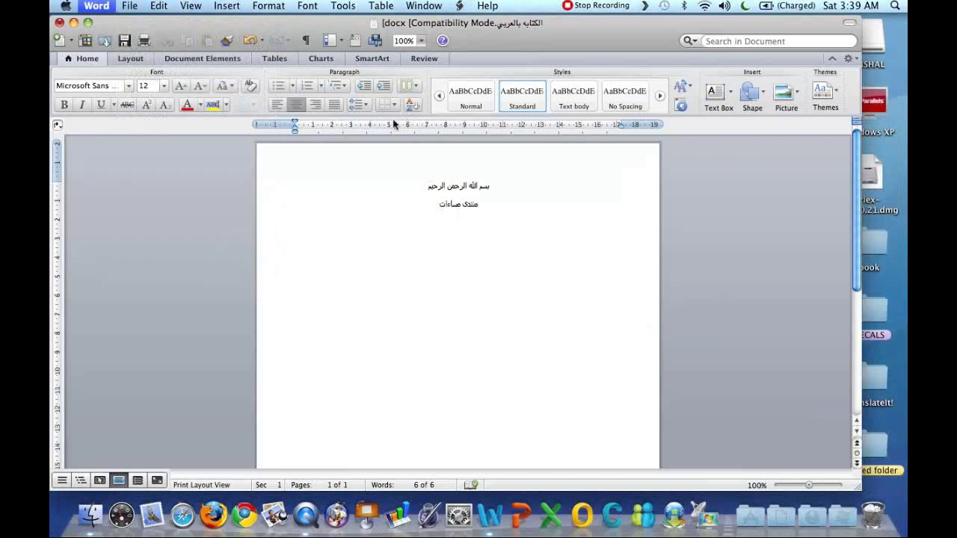
pyautogui.press('super+q')
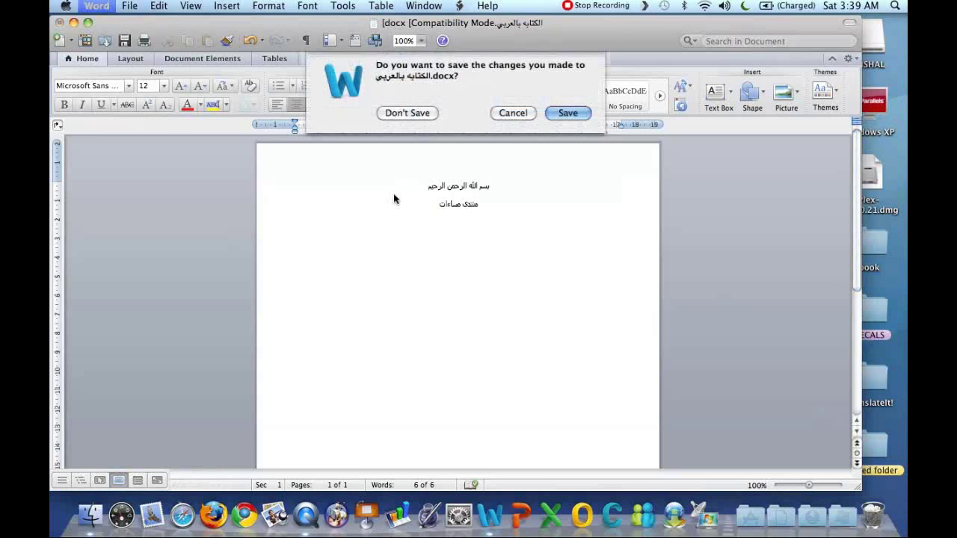
pyautogui.click(417, 113)
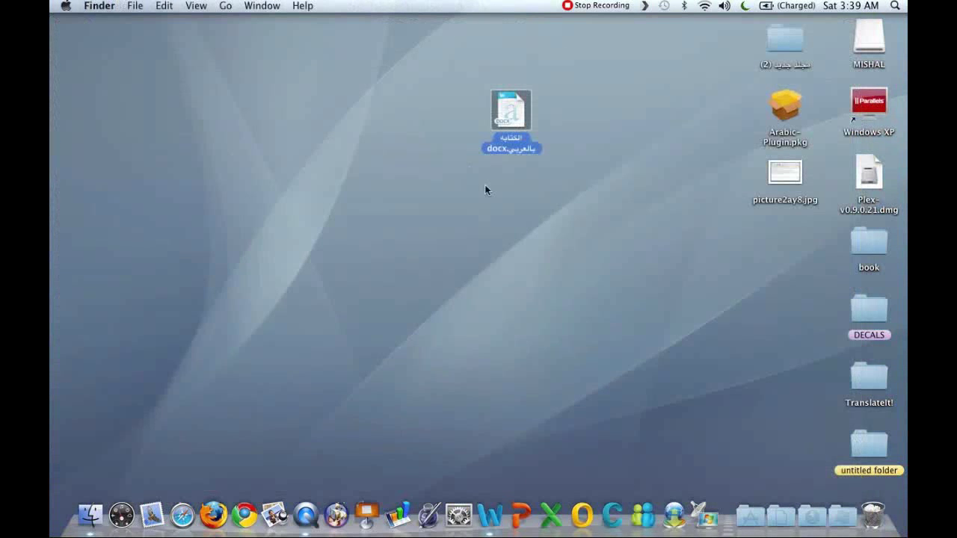
# Move the الكتابه بالعربي.docx file further left along the same row of the desktop and deselect it.
pyautogui.moveTo(514, 113); pyautogui.dragTo(342, 113)
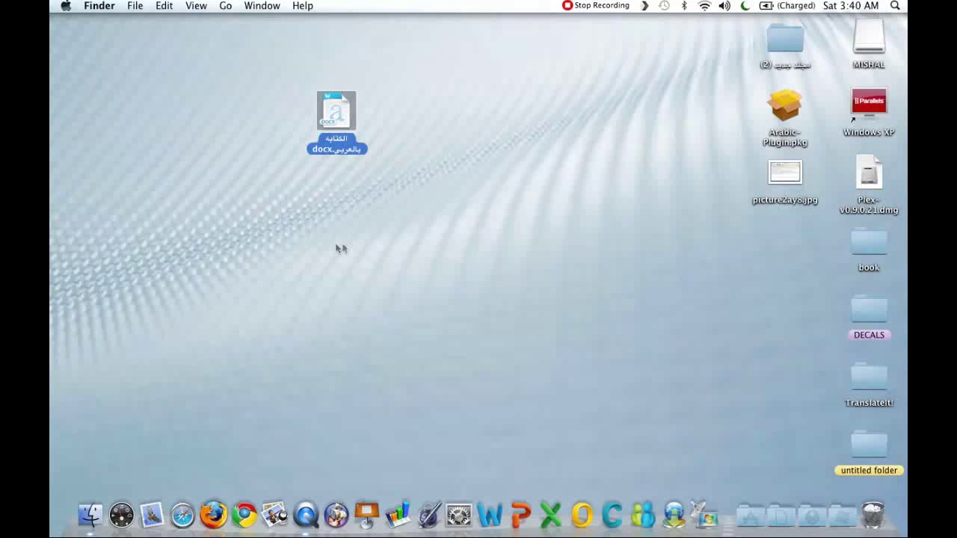
pyautogui.click(393, 238)
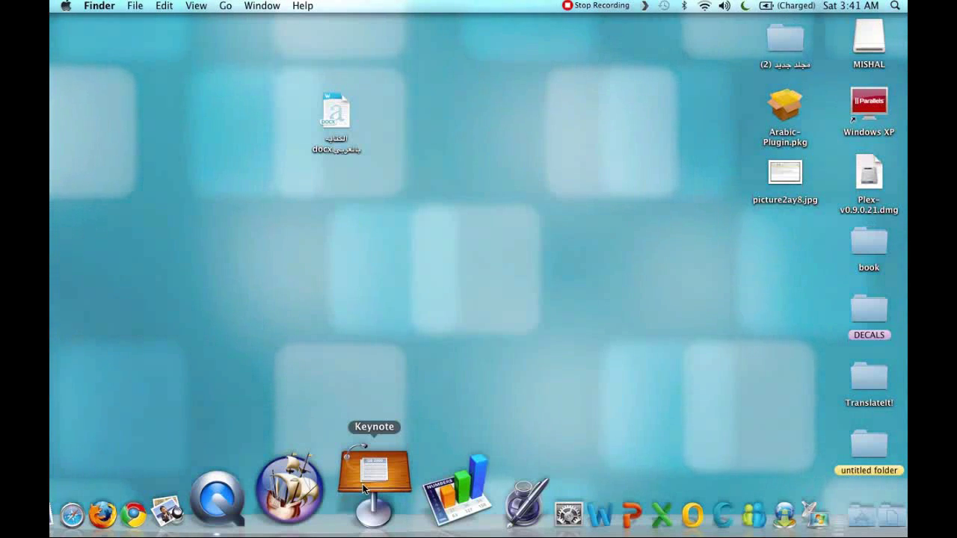
pyautogui.click(593, 6)
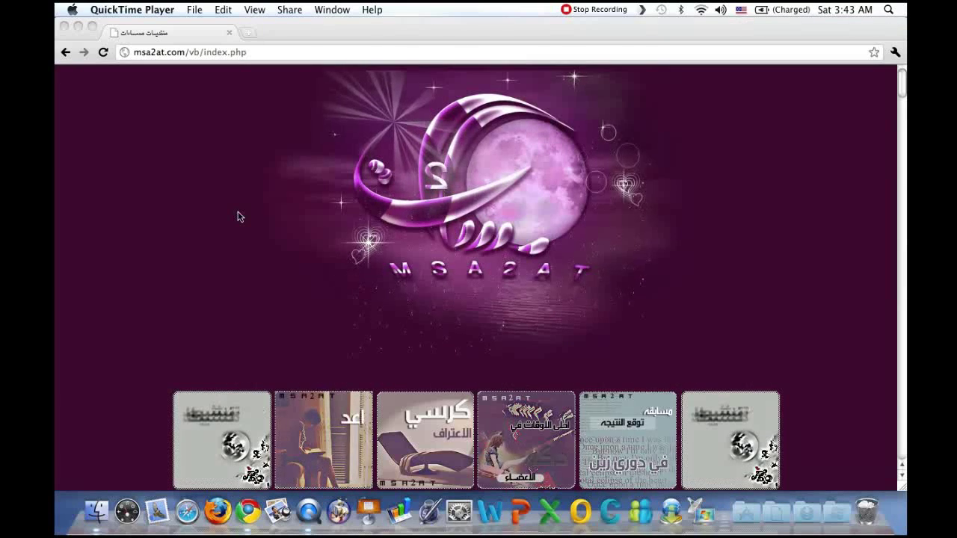
pyautogui.click(248, 32)
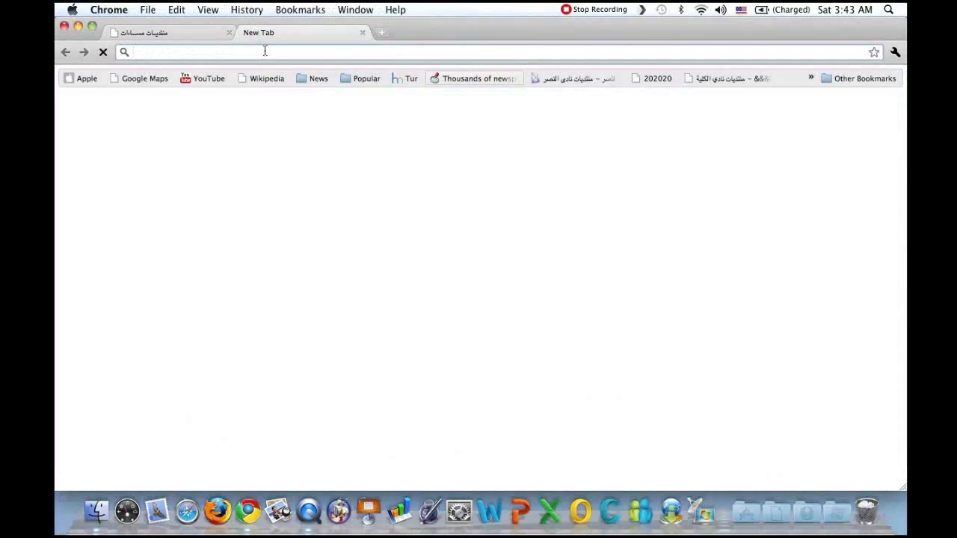
pyautogui.click(214, 82)
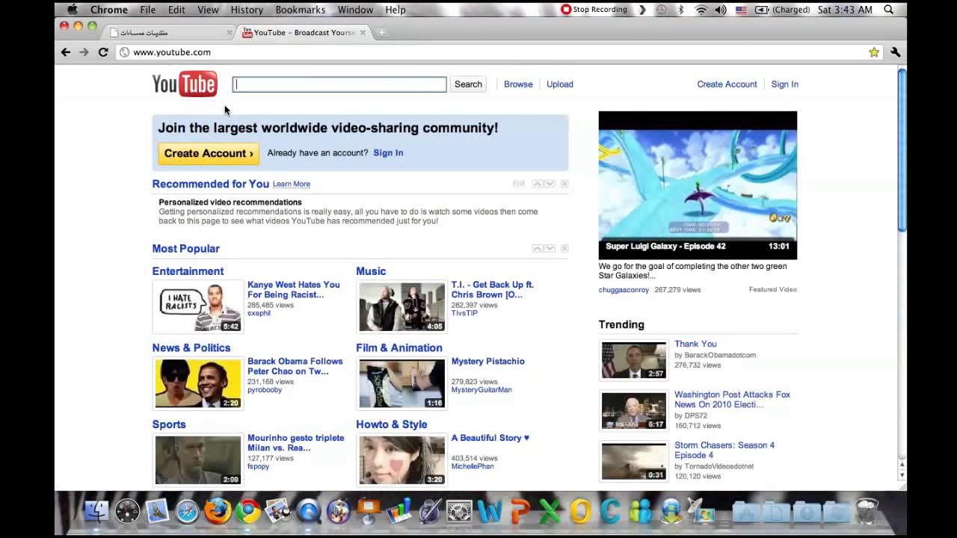
pyautogui.click(278, 53)
pyautogui.click(278, 52)
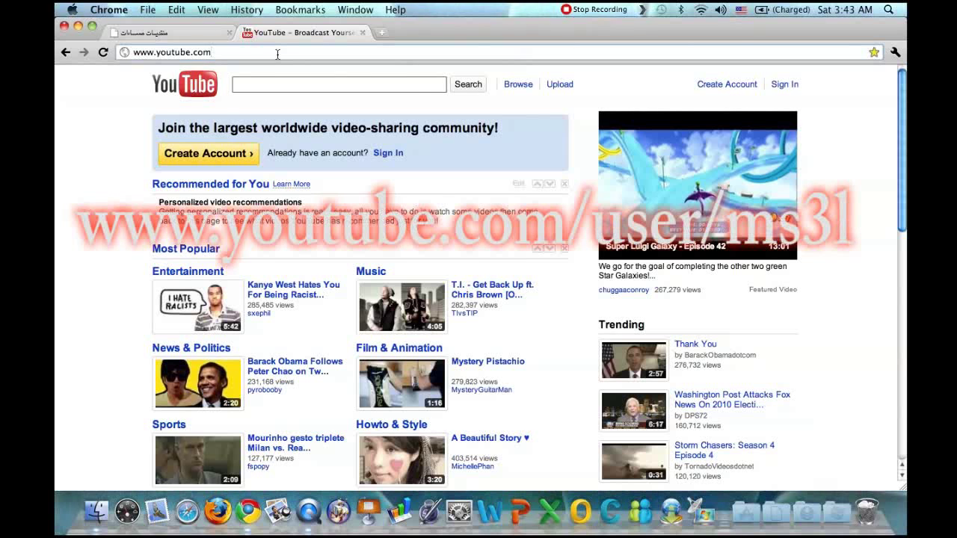
pyautogui.write('/user/ms3l')
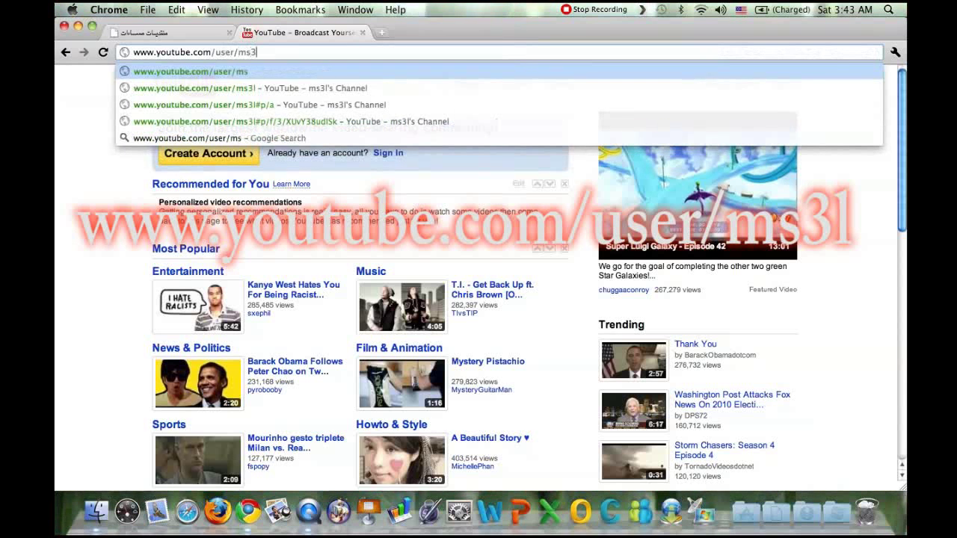
pyautogui.press('Return')
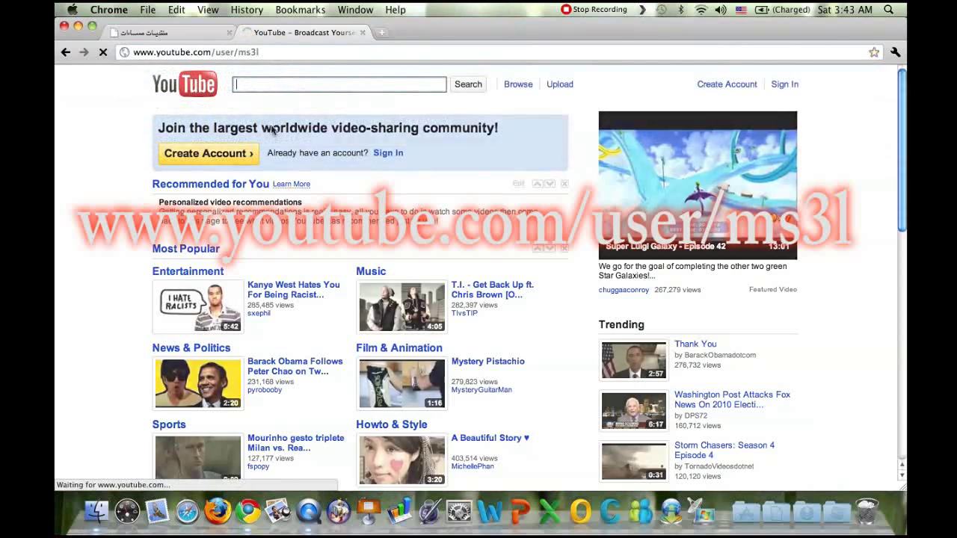
pyautogui.scroll(-5, 272, 149)
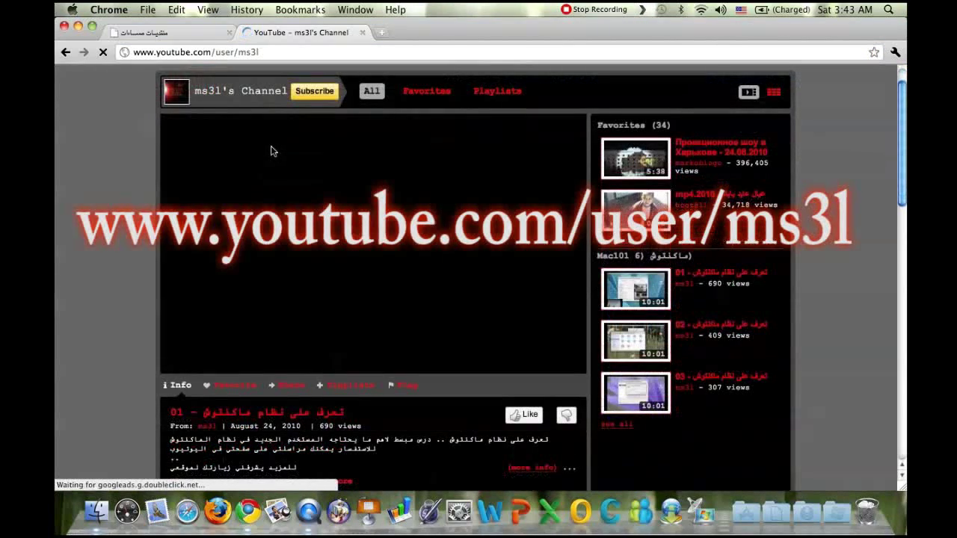
pyautogui.scroll(-4, 266, 225)
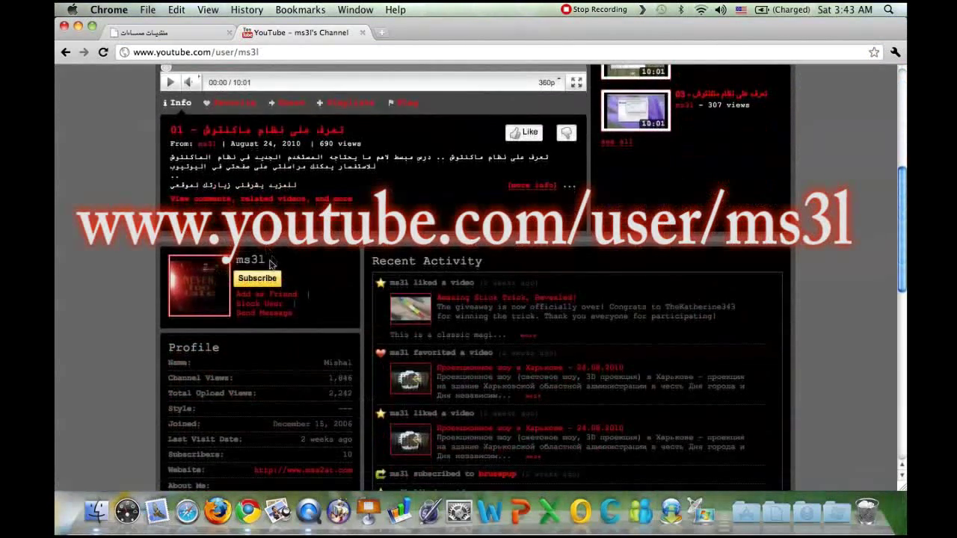